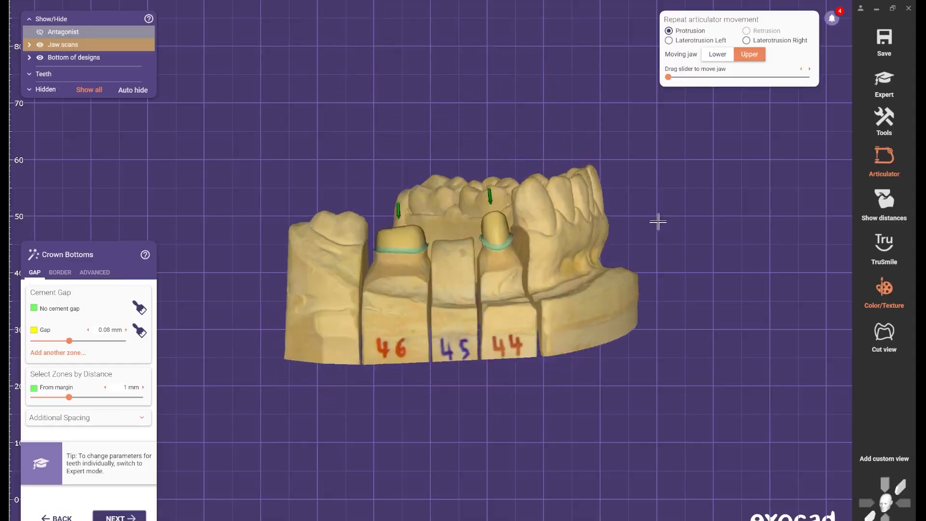
- Examine the prepared teeth 44 and 46 on the jaw scan from the side and from an oblique top angle
middle_click_drag(656, 225, 665, 247)
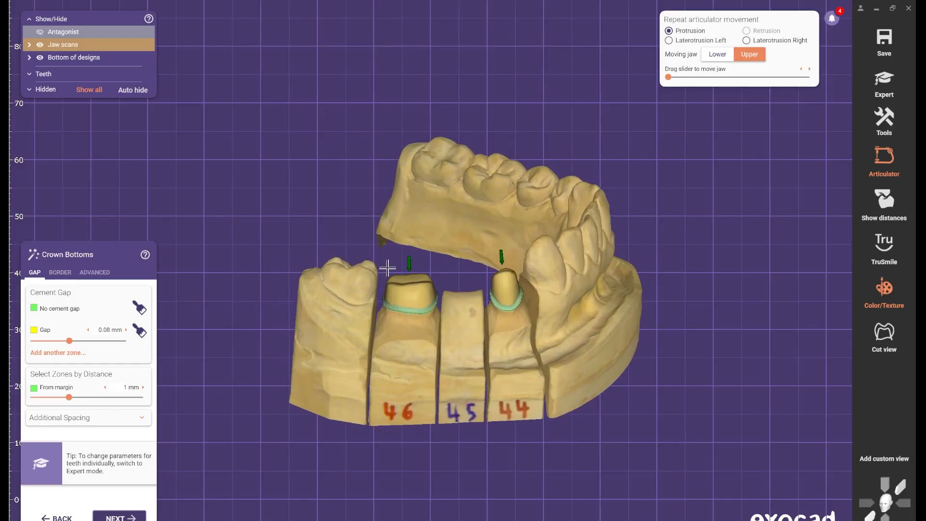
scroll(407, 278, "up", 1)
right_click_drag(426, 279, 428, 272)
scroll(427, 272, "up", 1)
scroll(428, 272, "up", 1)
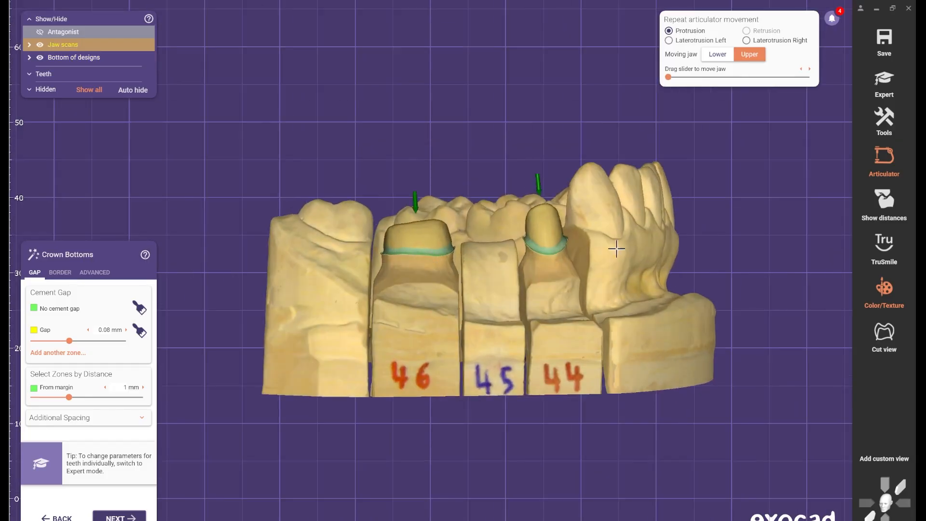
scroll(501, 268, "up", 5)
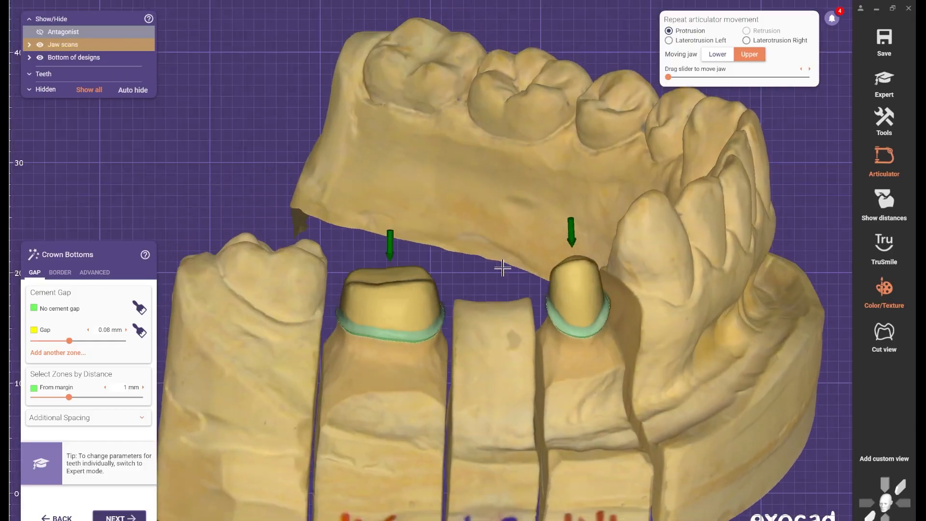
right_click_drag(502, 269, 504, 267)
middle_click_drag(504, 267, 521, 231)
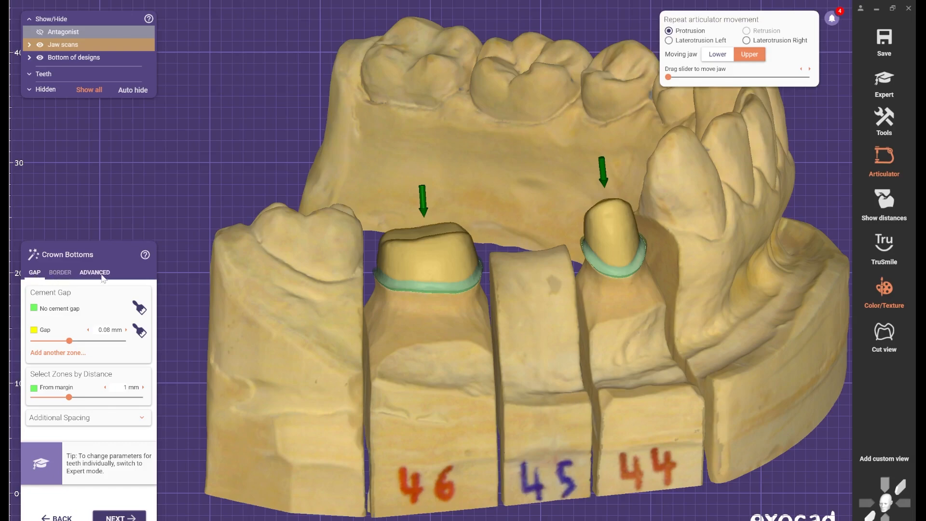
- Review the advanced crown bottom settings and bring up the crown border parameters
left_click(59, 272)
left_click(93, 273)
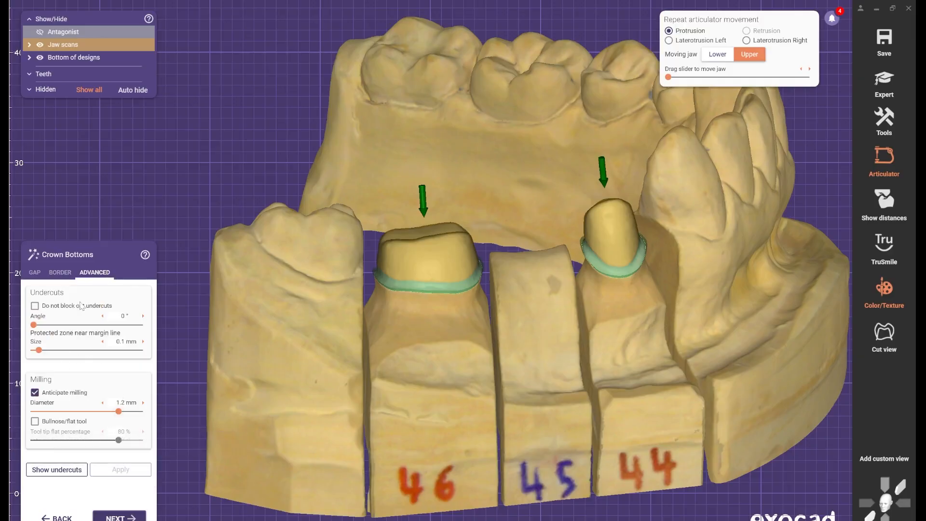
left_click(60, 273)
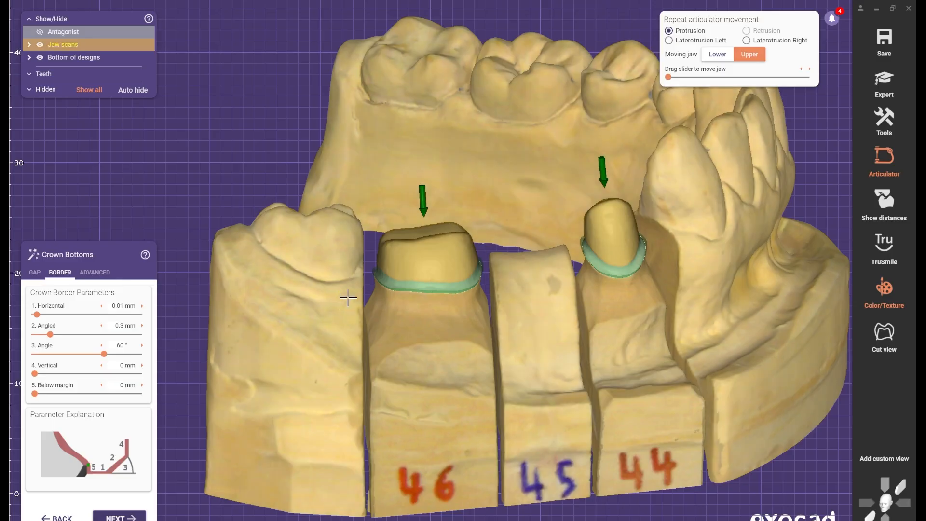
- Set the horizontal crown border to 0.31 mm and inspect its effect at the margin of tooth 46
scroll(430, 288, "up", 8)
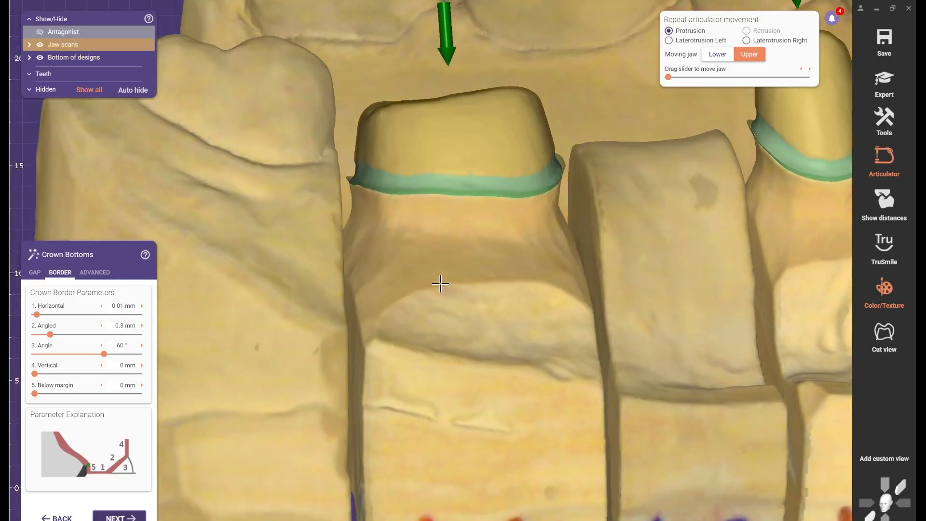
middle_click_drag(440, 284, 415, 374)
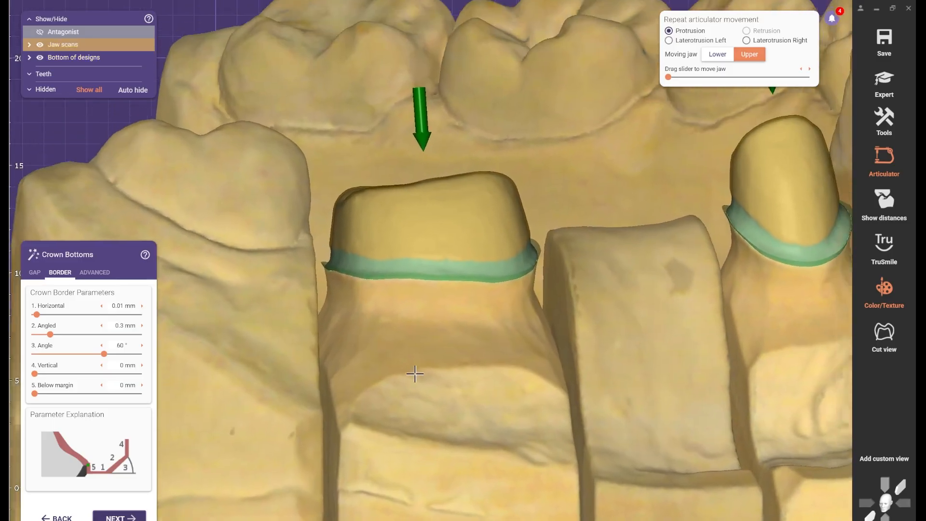
right_click_drag(415, 374, 413, 379)
scroll(385, 317, "up", 2)
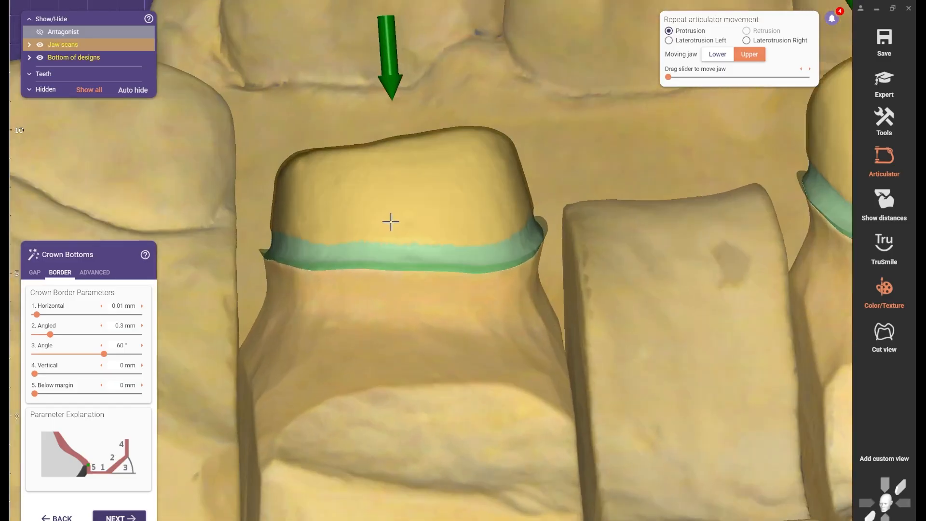
scroll(384, 219, "up", 2)
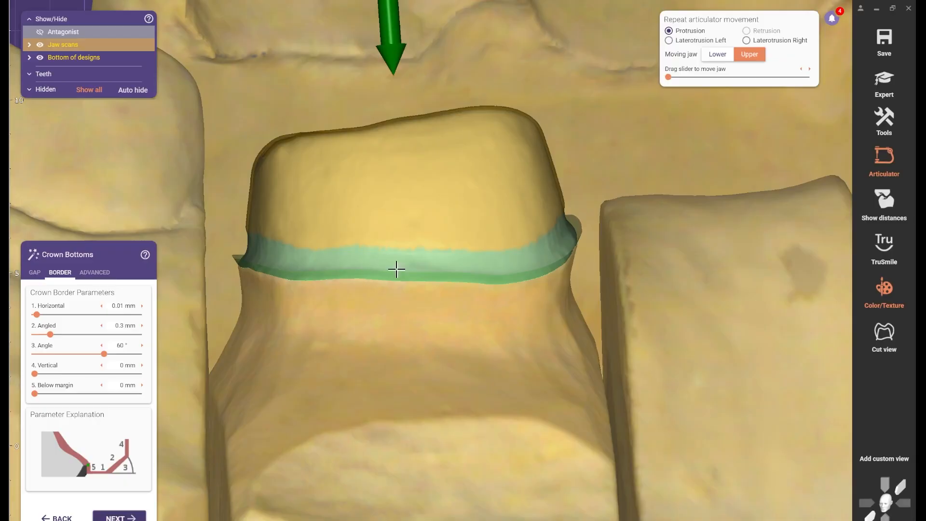
scroll(420, 271, "up", 2)
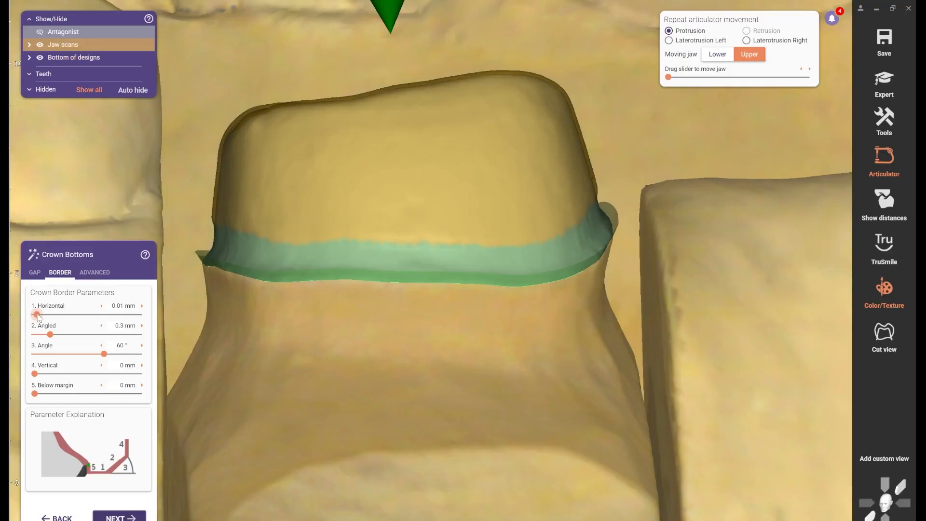
left_click_drag(37, 315, 97, 320)
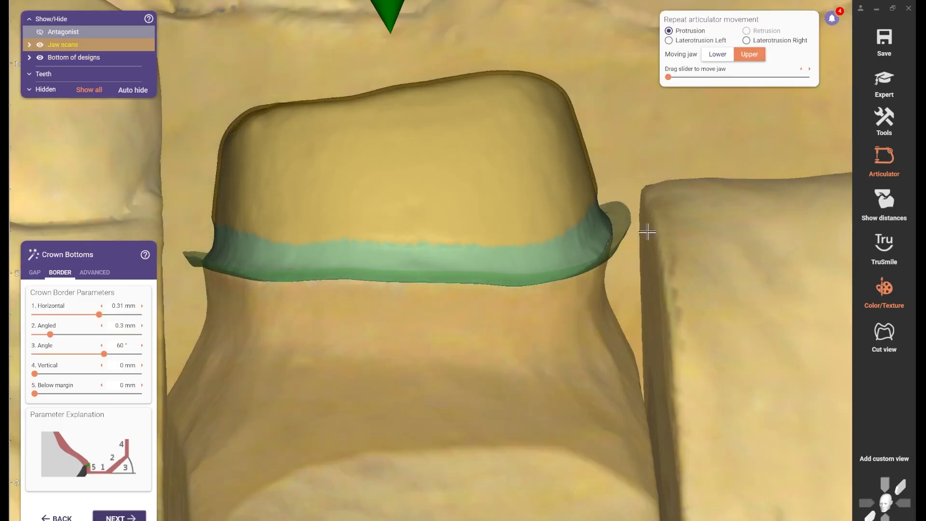
right_click_drag(647, 231, 637, 256)
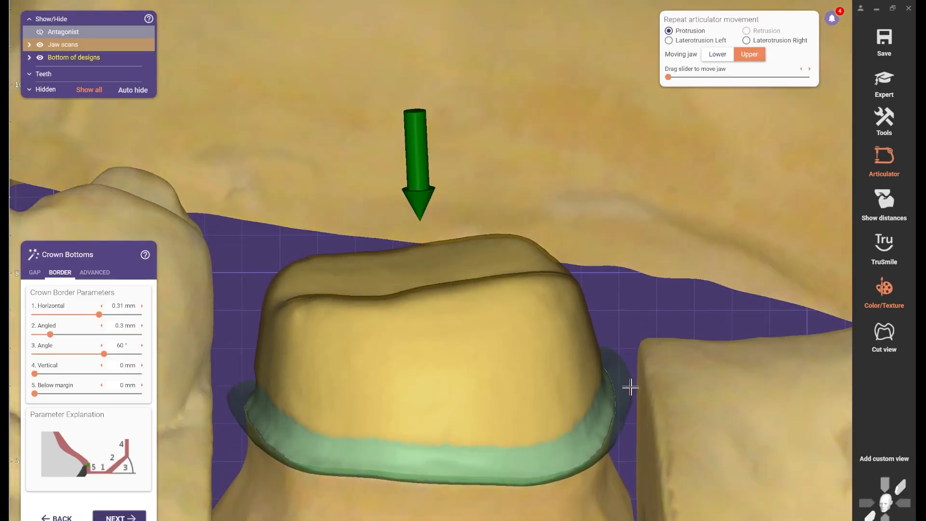
scroll(456, 359, "down", 2)
scroll(456, 358, "up", 4)
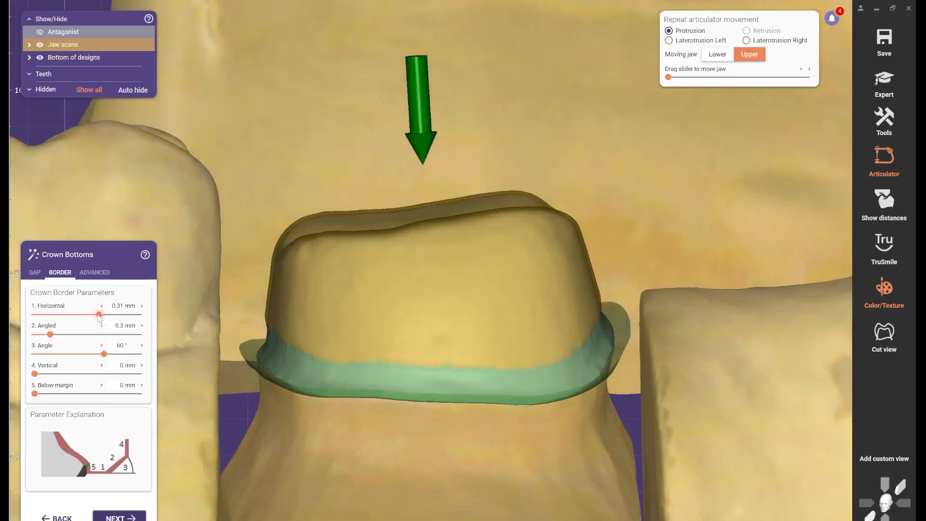
- Set the crown border to 0 mm horizontal and 0.62 mm angled, with an angle of 90°
left_click_drag(98, 315, 29, 321)
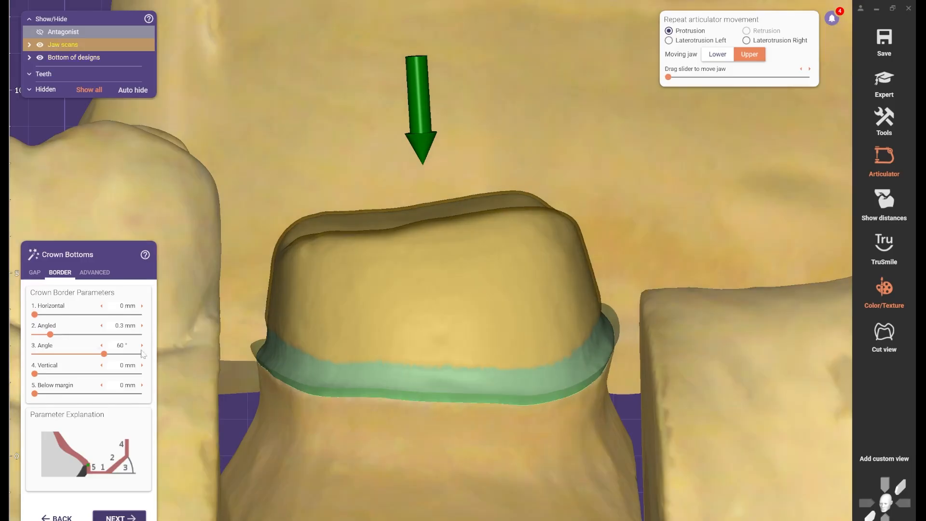
left_click_drag(50, 334, 67, 335)
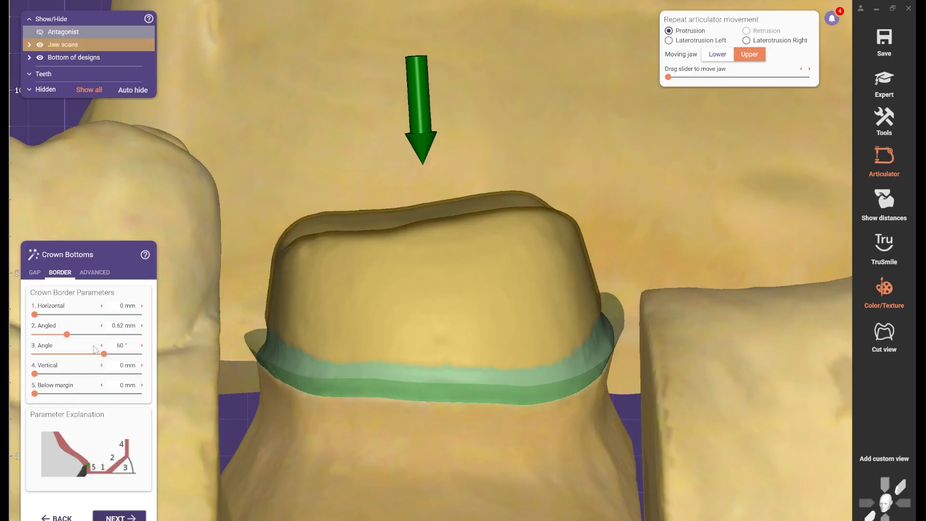
left_click_drag(107, 355, 139, 355)
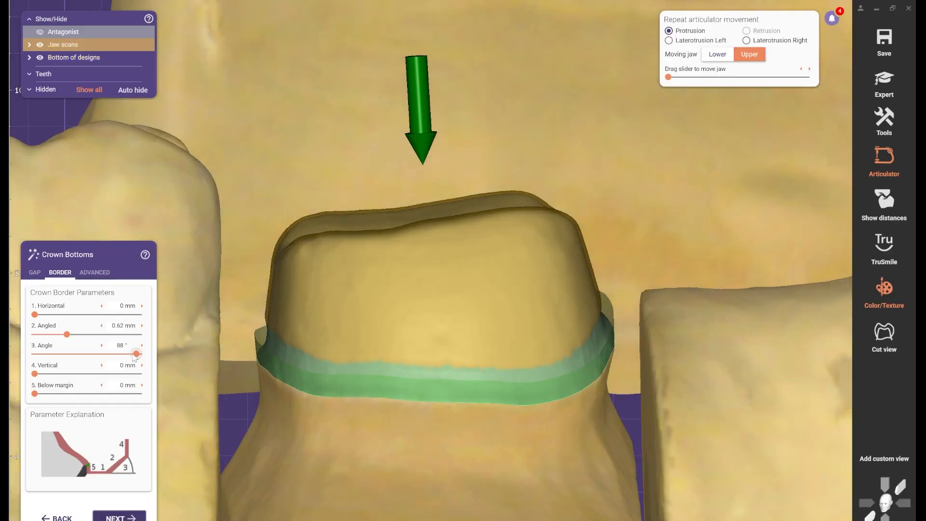
left_click_drag(135, 355, 156, 357)
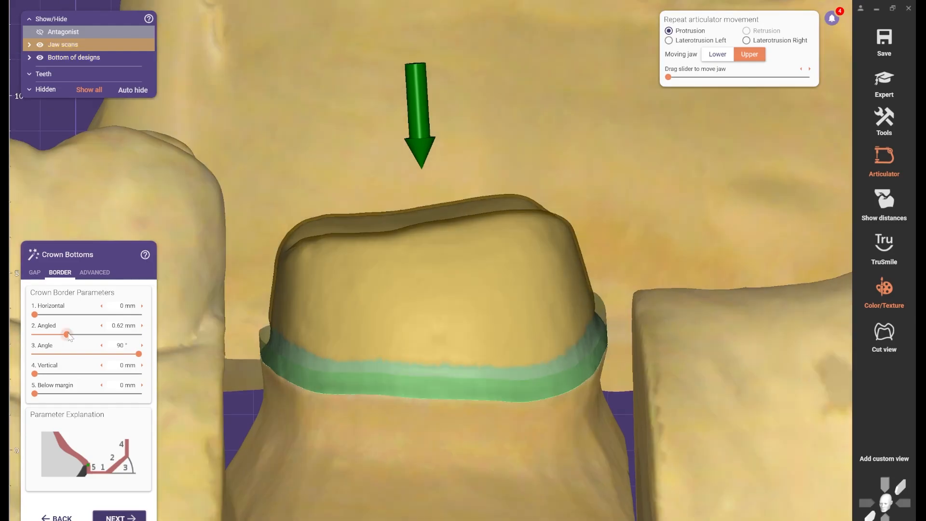
- Set the angled crown border to 0 mm and check the margin of tooth 46
left_click_drag(66, 334, 9, 333)
scroll(232, 351, "down", 2)
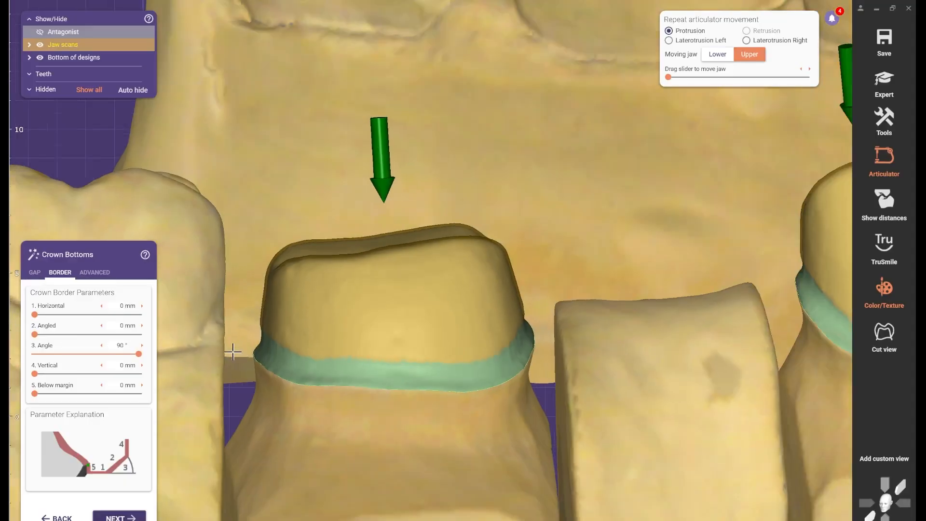
scroll(411, 364, "up", 2)
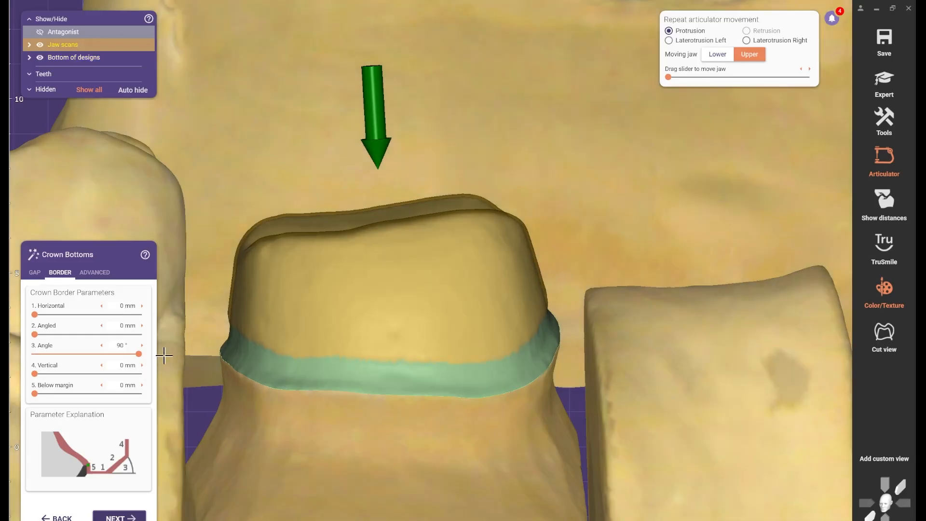
- Set the border angle to 0° and the angled border to 1.67 mm, and inspect the margin around tooth 46
left_click_drag(138, 354, 35, 354)
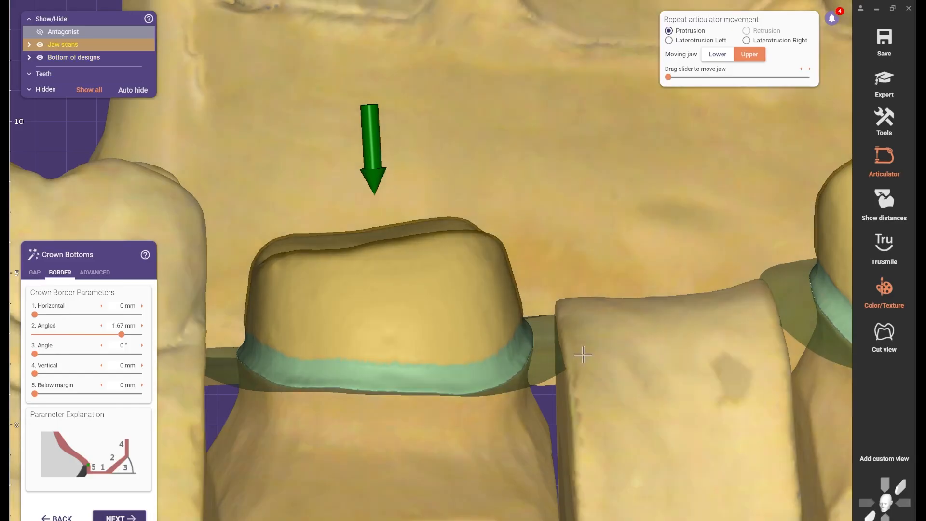
scroll(562, 352, "down", 4)
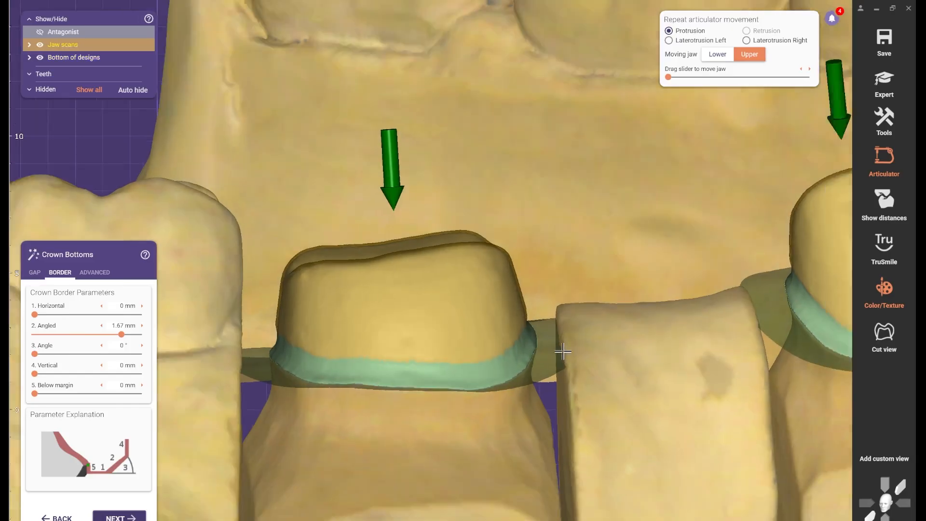
right_click_drag(496, 208, 499, 354)
middle_click_drag(500, 354, 504, 209)
scroll(327, 367, "up", 2)
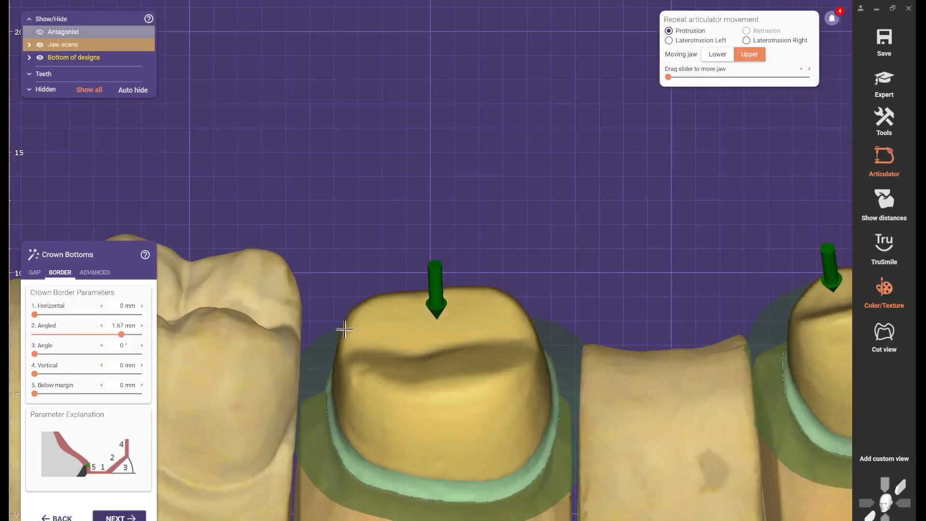
- Clear the angled crown border, set it to 0.73 mm, and inspect tooth 46's margin
left_click_drag(127, 336, 10, 335)
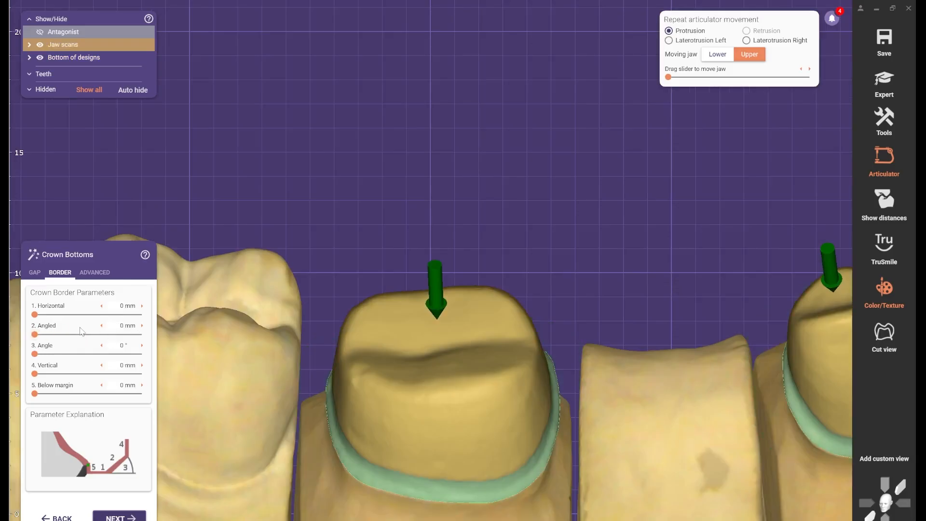
left_click_drag(39, 355, 74, 336)
scroll(295, 337, "down", 3)
scroll(326, 334, "up", 5)
right_click_drag(295, 337, 319, 328)
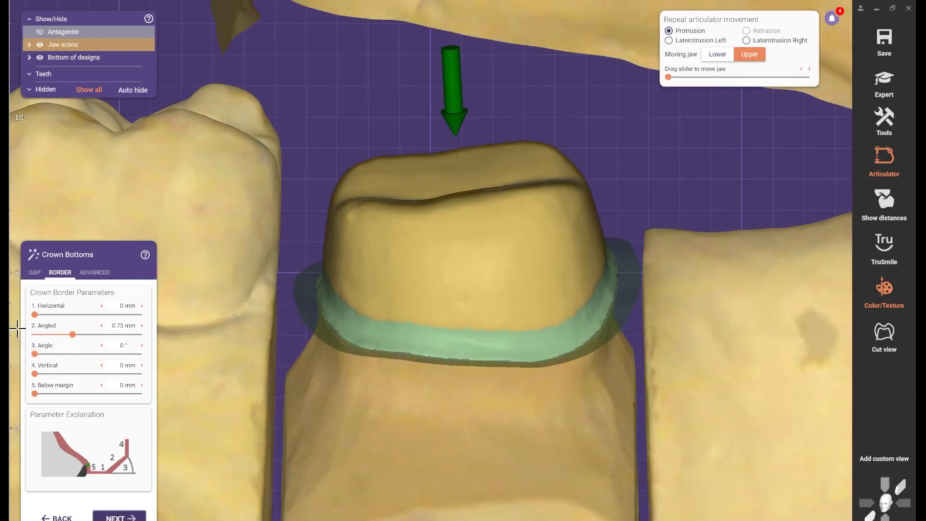
- Try a border angle of 90°, then reset the angle to 0° and the angled border to 0 mm
left_click_drag(40, 355, 145, 359)
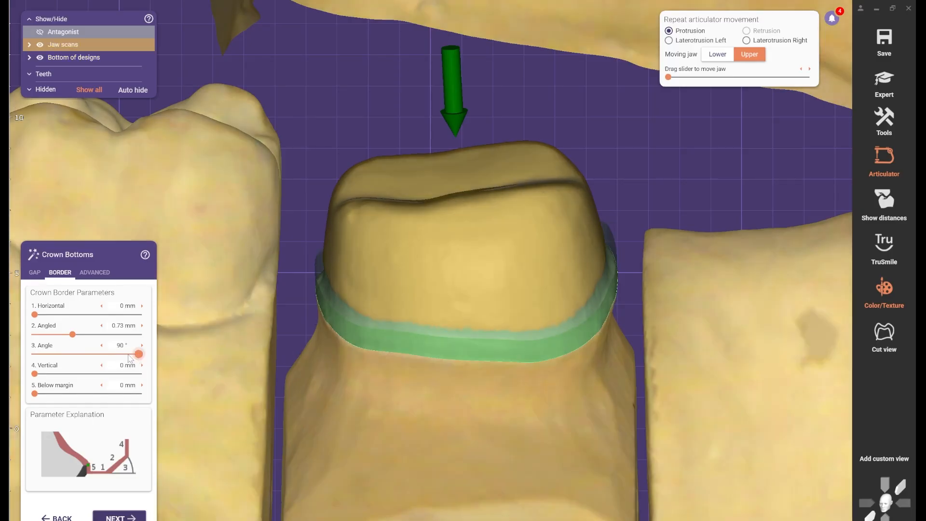
left_click_drag(129, 358, 10, 356)
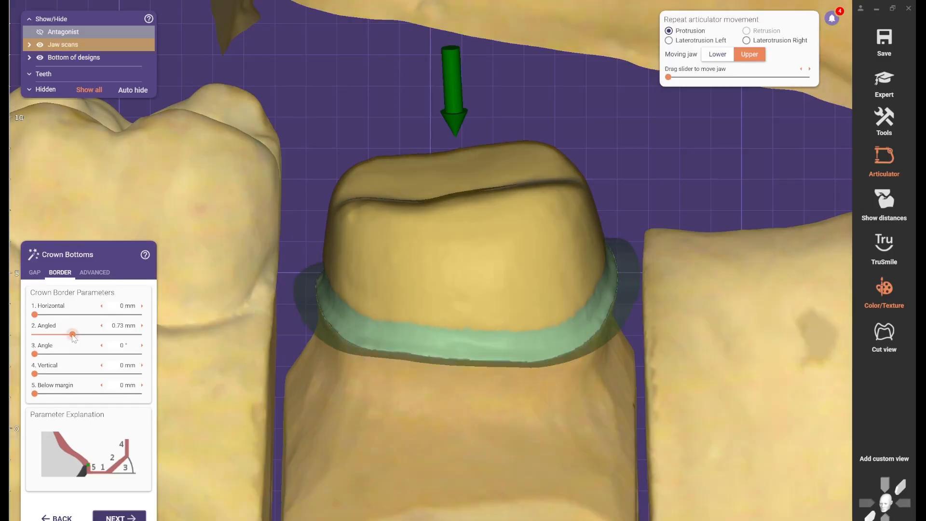
left_click_drag(73, 334, 33, 335)
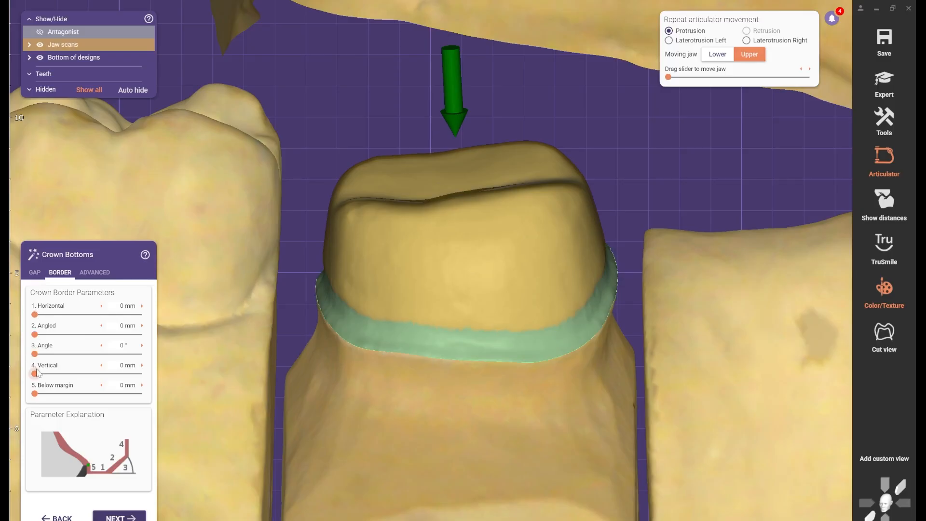
- Try a border angle of 28° with no angled border, then return the angle to 0°
left_click_drag(35, 334, 67, 354)
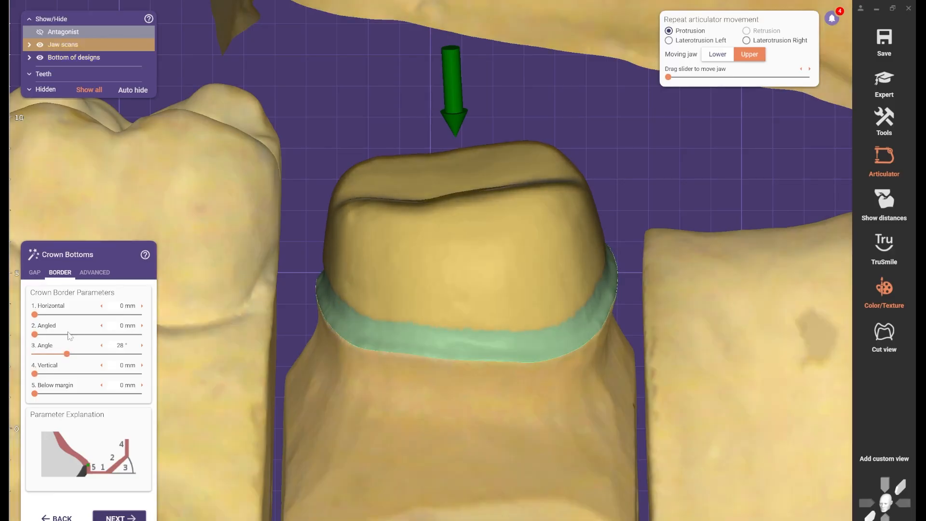
left_click(43, 333)
left_click_drag(44, 334, 34, 354)
- Paint a horizontal no-cement-gap strip across the side wall of prepared tooth 46
left_click(35, 272)
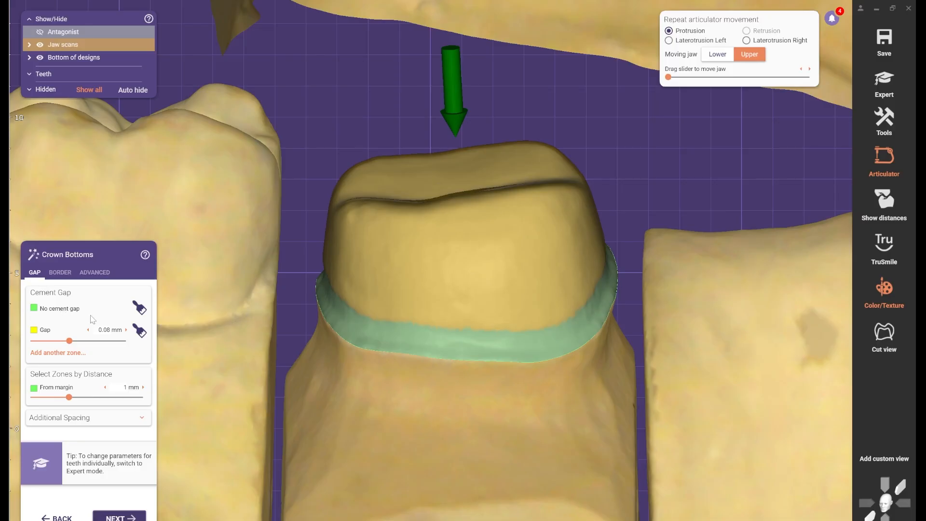
left_click(140, 308)
left_click_drag(393, 237, 500, 240)
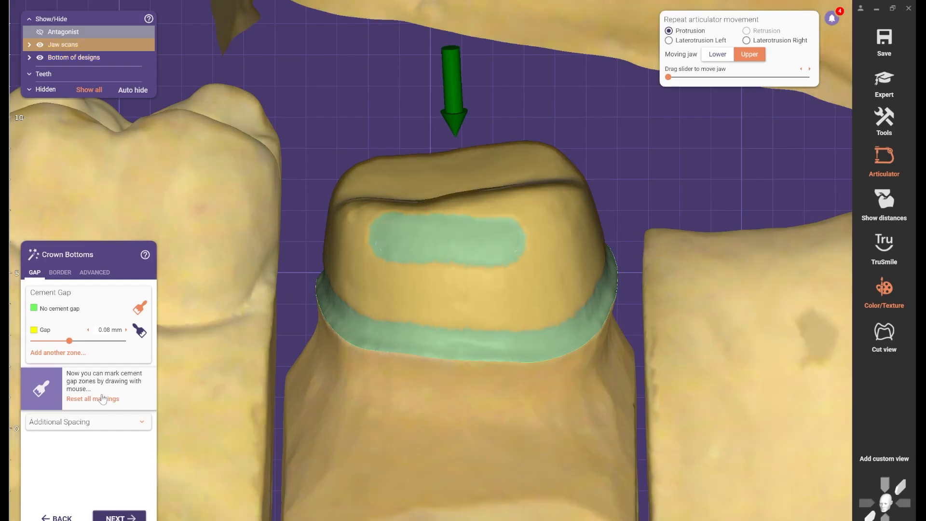
scroll(271, 305, "down", 5)
right_click_drag(306, 285, 273, 328)
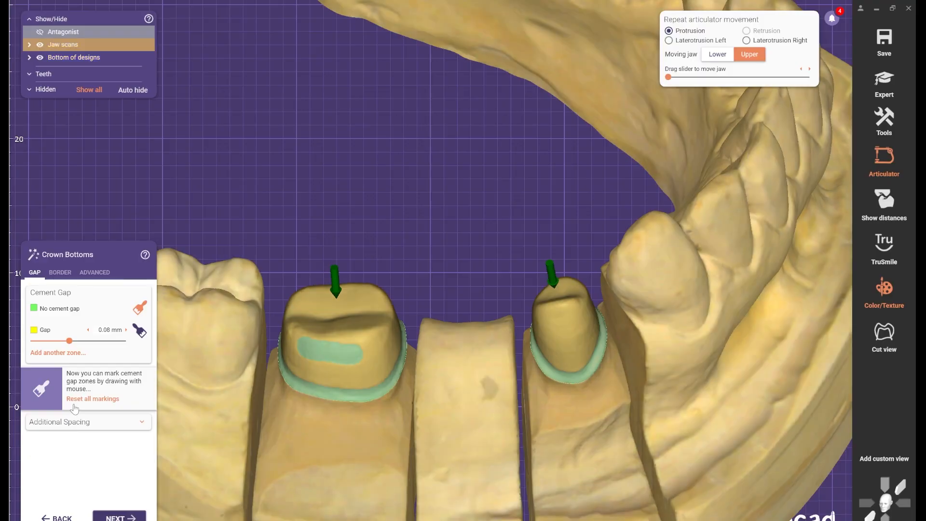
- Reset all cement gap markings on the prepared teeth
left_click(85, 401)
scroll(203, 330, "down", 1)
scroll(186, 318, "up", 2)
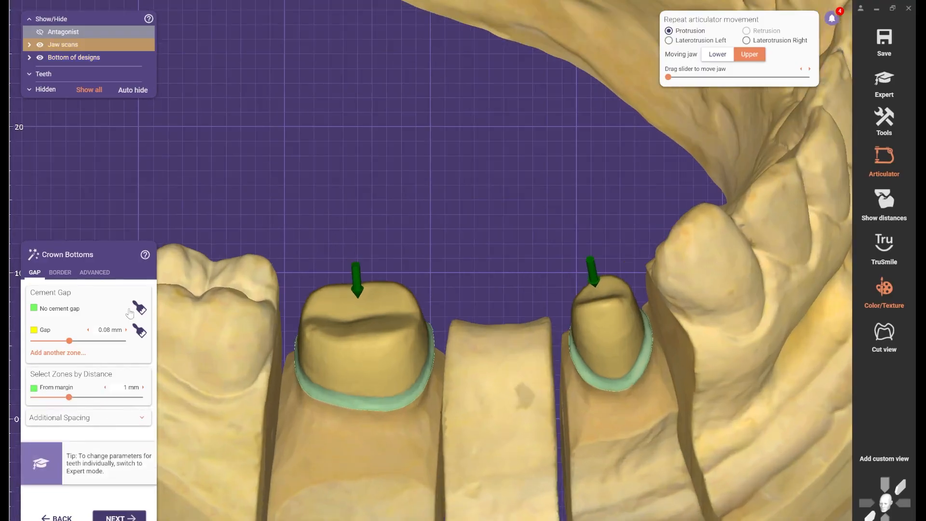
- Paint the occlusal surface of prepared tooth 46 as a no-cement-gap zone
left_click(137, 311)
scroll(256, 262, "down", 1)
right_click_drag(256, 262, 257, 288)
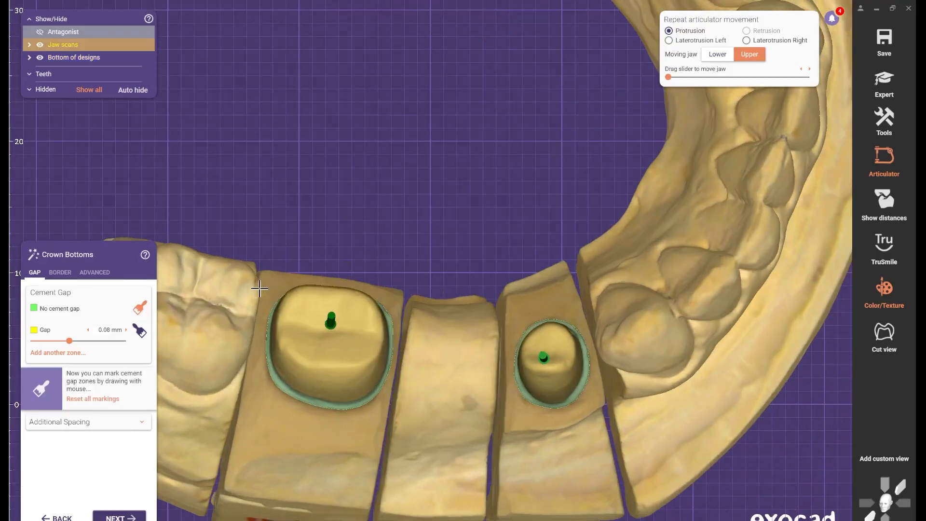
scroll(352, 300, "up", 3)
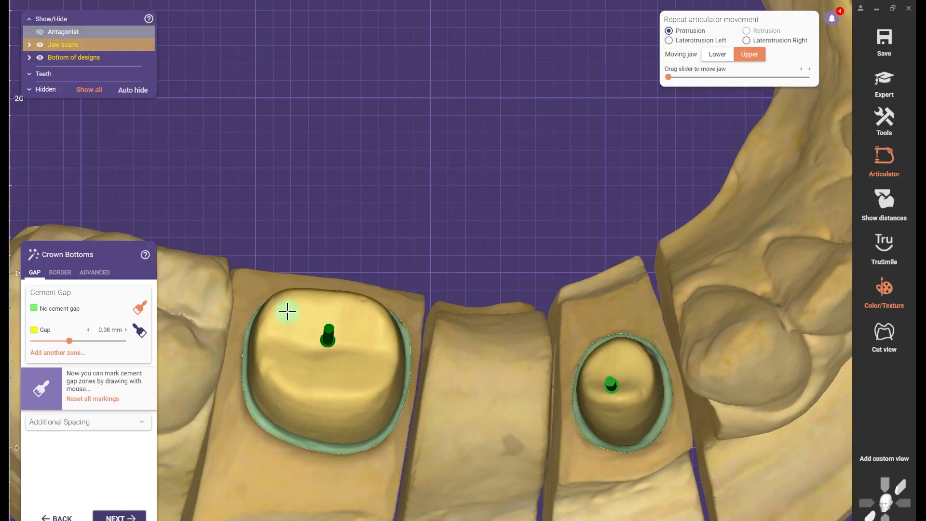
mouse_move(285, 309)
left_mouse_down()
mouse_move(375, 318)
mouse_move(286, 333)
mouse_move(368, 347)
mouse_move(289, 318)
mouse_move(273, 339)
mouse_move(302, 379)
mouse_move(356, 382)
mouse_move(387, 352)
mouse_move(316, 341)
mouse_move(344, 369)
mouse_move(312, 347)
mouse_move(385, 344)
left_mouse_up()
scroll(481, 379, "down", 3)
right_click_drag(482, 378, 470, 213)
scroll(473, 251, "up", 3)
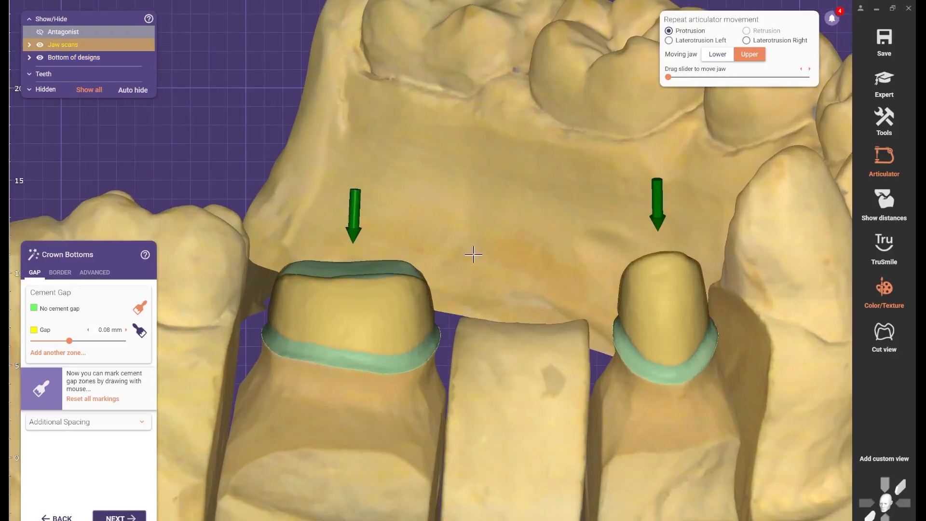
scroll(369, 256, "up", 2)
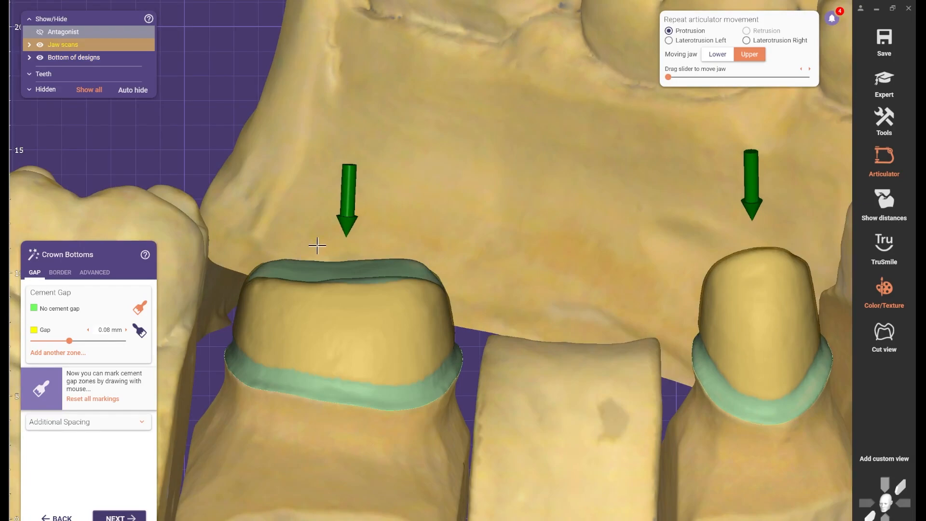
scroll(299, 244, "up", 3)
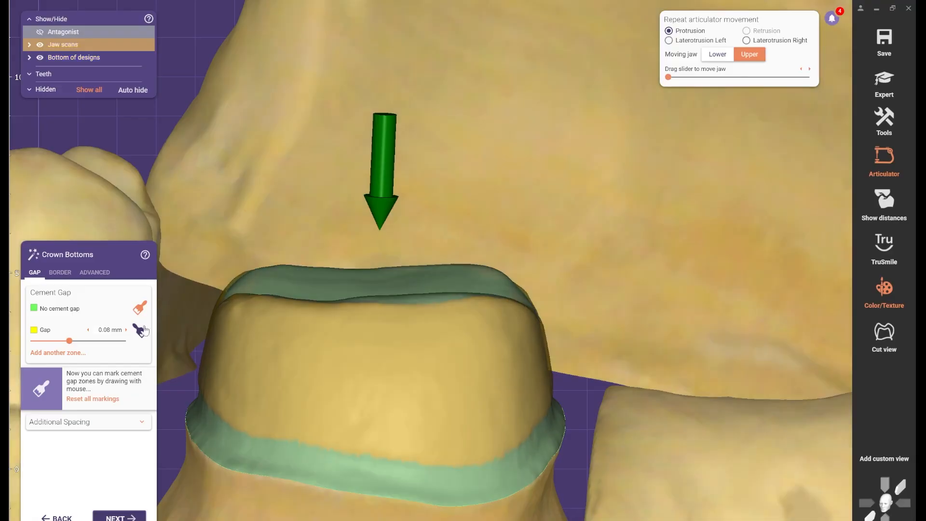
- Reset the no-cement-gap marking painted on the occlusal surface of tooth 46
scroll(338, 298, "down", 6)
right_click_drag(337, 308, 336, 313)
key("ctrl+a")
key("ctrl+a")
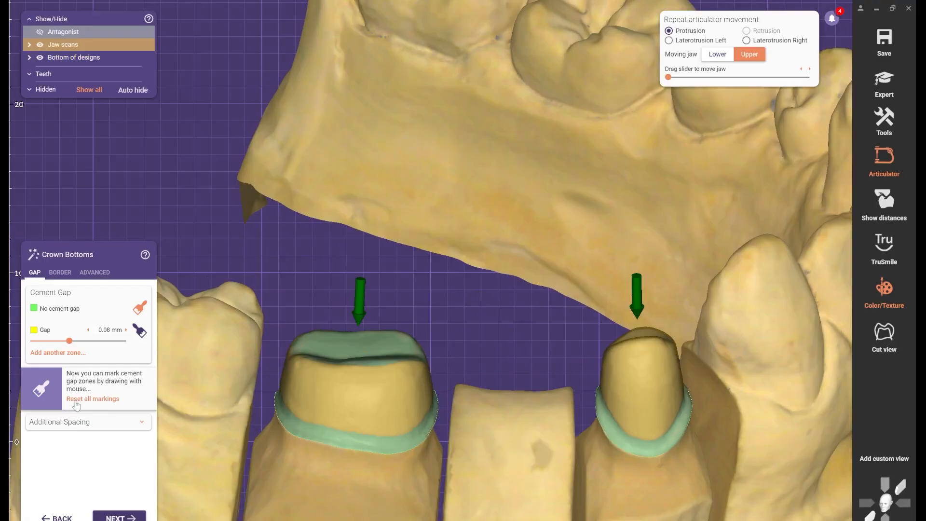
left_click(103, 400)
- Add another cement gap zone and set its user-defined gap to 0.1 mm
left_click(62, 353)
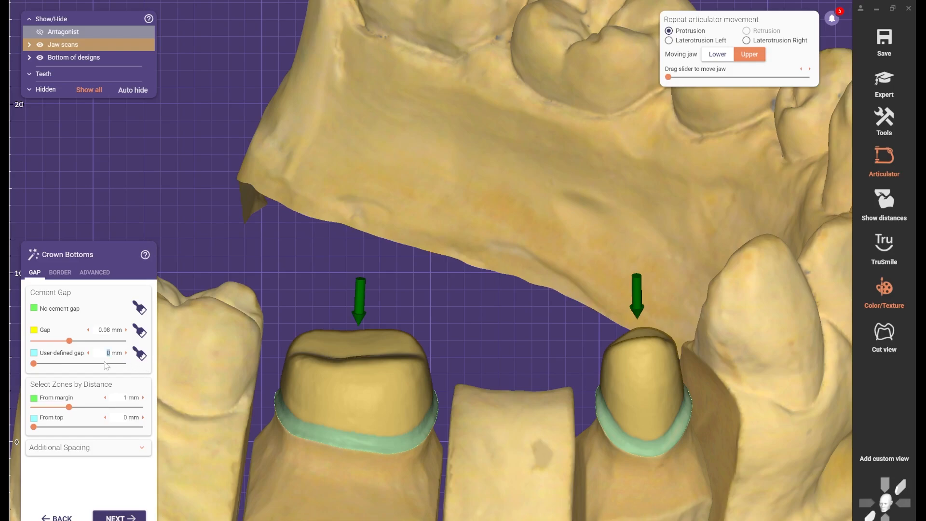
left_click_drag(107, 363, 57, 367)
left_click_drag(61, 364, 89, 369)
scroll(445, 329, "down", 3)
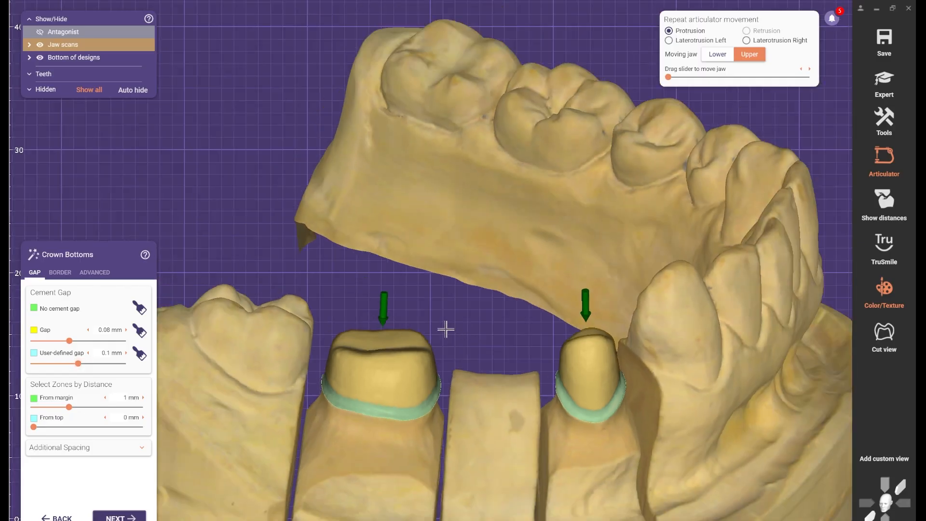
- Paint the 0.1 mm user-defined gap zone onto the wall of prepared tooth 46 that faces tooth 45
right_click_drag(445, 329, 439, 334)
scroll(318, 388, "up", 5)
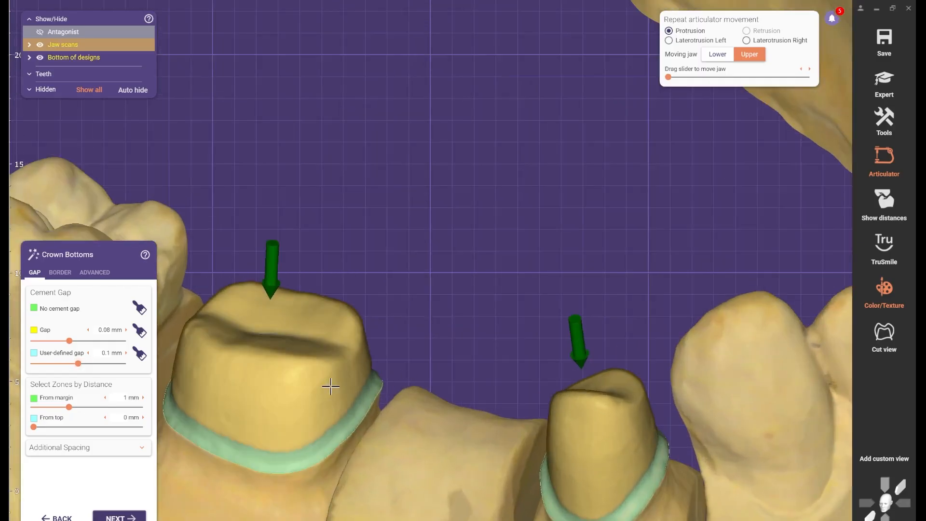
left_click(146, 360)
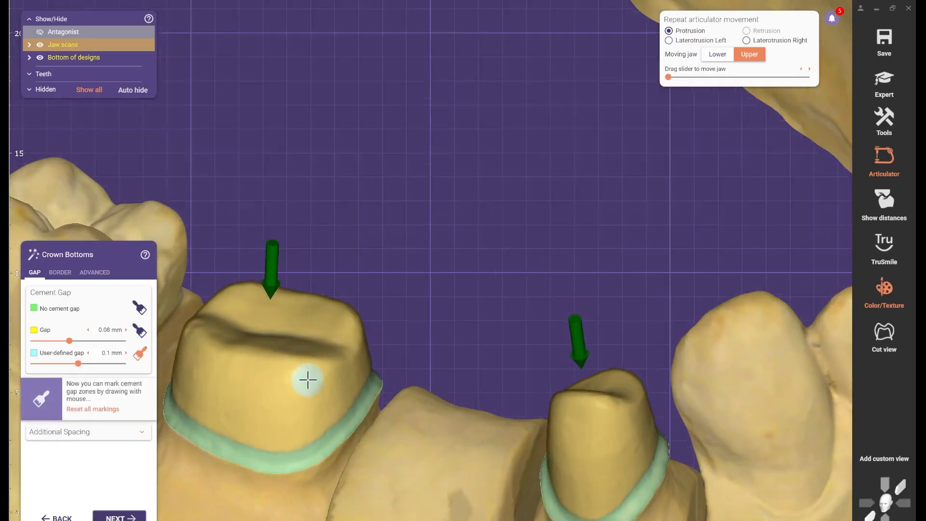
scroll(306, 378, "up", 2)
mouse_move(307, 380)
left_mouse_down()
mouse_move(371, 340)
mouse_move(374, 350)
mouse_move(321, 387)
mouse_move(331, 420)
mouse_move(377, 369)
mouse_move(343, 407)
mouse_move(337, 432)
mouse_move(390, 381)
mouse_move(337, 442)
mouse_move(371, 421)
mouse_move(400, 380)
left_mouse_up()
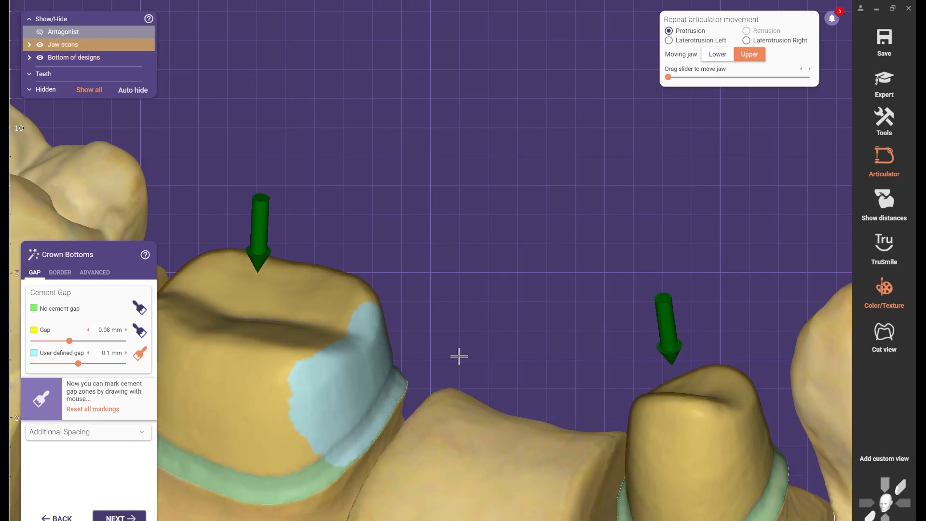
scroll(459, 349, "down", 3)
right_click_drag(457, 343, 460, 321)
scroll(485, 285, "up", 2)
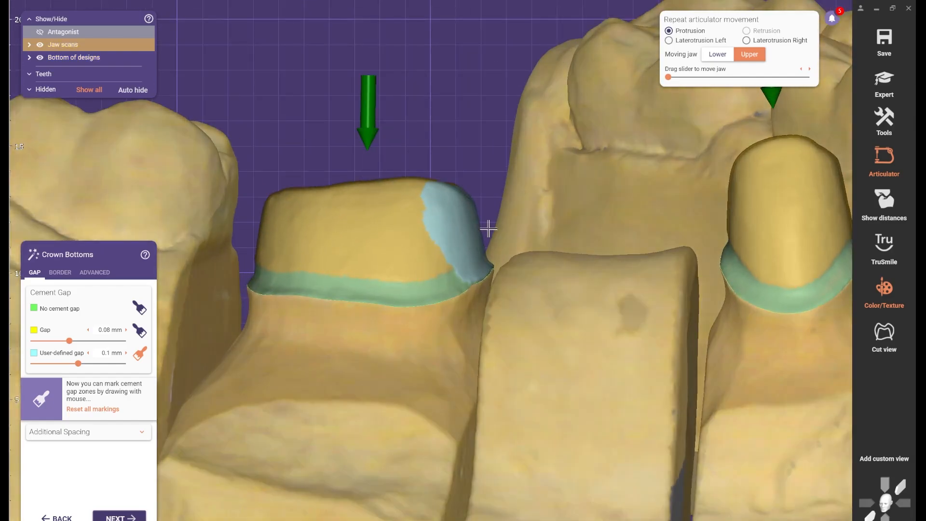
right_click_drag(488, 229, 519, 202)
scroll(519, 202, "up", 2)
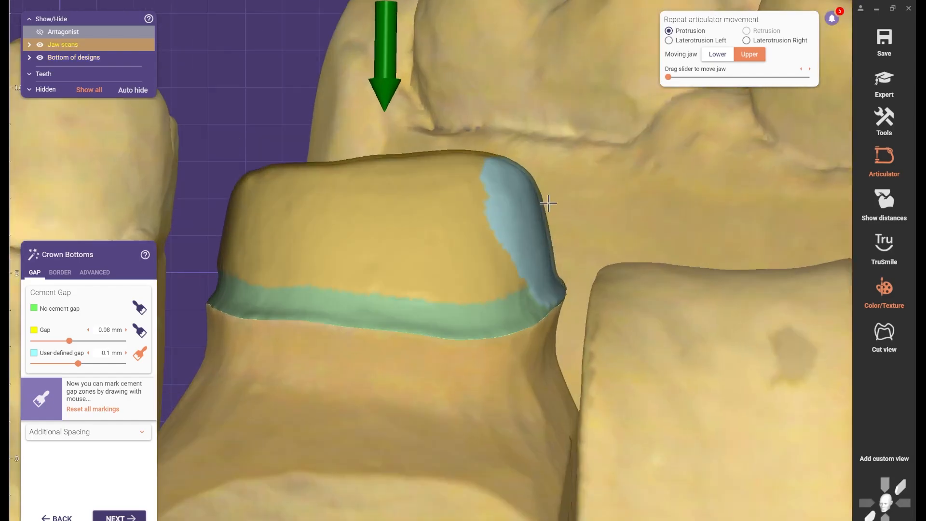
- Paint the 0.1 mm user-defined gap zone onto the wall of prepared tooth 44 that faces tooth 45
scroll(561, 231, "down", 5)
middle_click_drag(522, 286, 420, 283)
right_click_drag(420, 283, 399, 244)
middle_click_drag(399, 244, 359, 201)
scroll(591, 322, "up", 2)
right_click_drag(596, 292, 599, 318)
mouse_move(599, 319)
left_mouse_down()
mouse_move(571, 290)
mouse_move(574, 337)
mouse_move(555, 294)
mouse_move(559, 352)
mouse_move(586, 333)
mouse_move(572, 358)
mouse_move(559, 274)
mouse_move(583, 333)
left_mouse_up()
scroll(500, 312, "down", 4)
right_click_drag(494, 304, 493, 282)
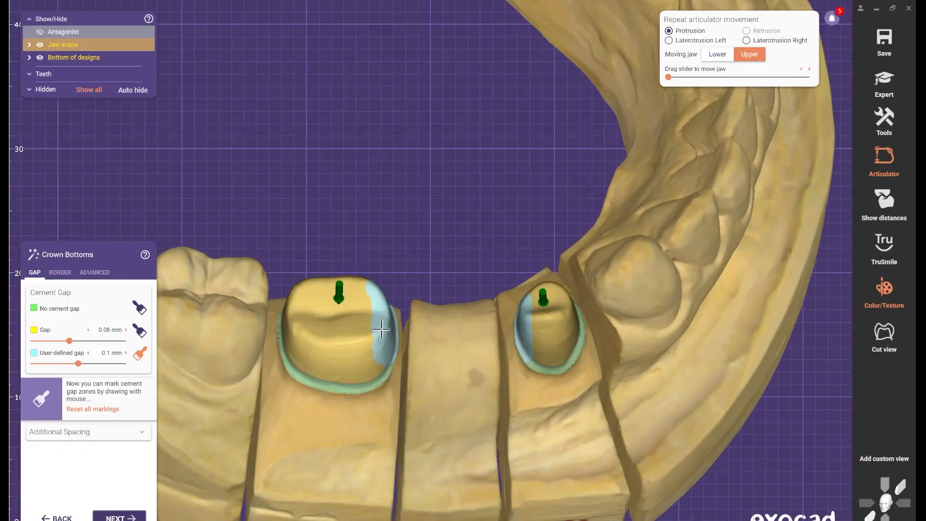
- Reset the user-defined gap markings on both prepared teeth
right_click_drag(381, 328, 455, 281)
scroll(454, 263, "up", 2)
right_click_drag(452, 246, 450, 248)
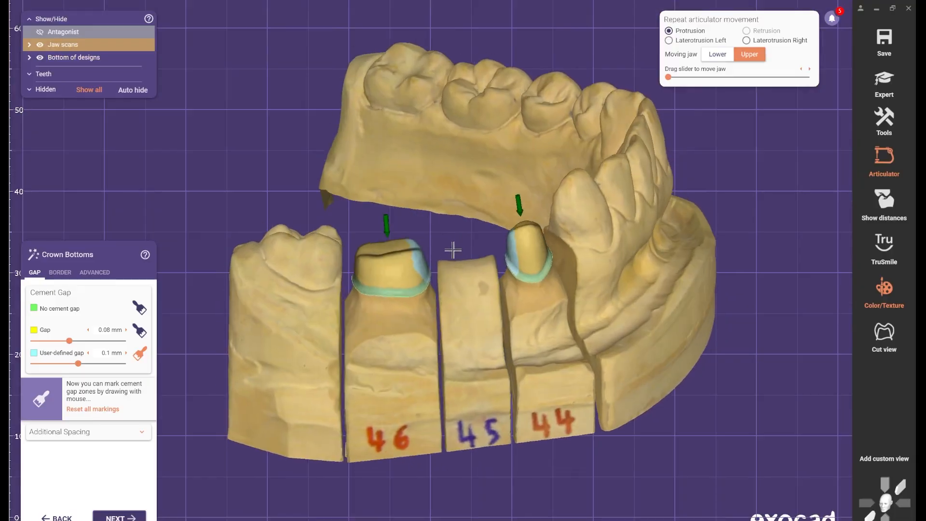
scroll(451, 248, "up", 5)
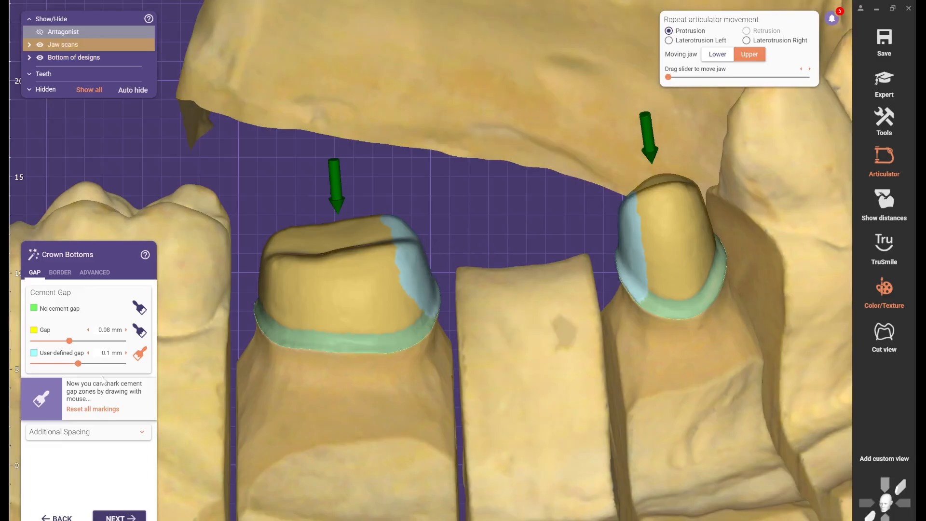
left_click(96, 409)
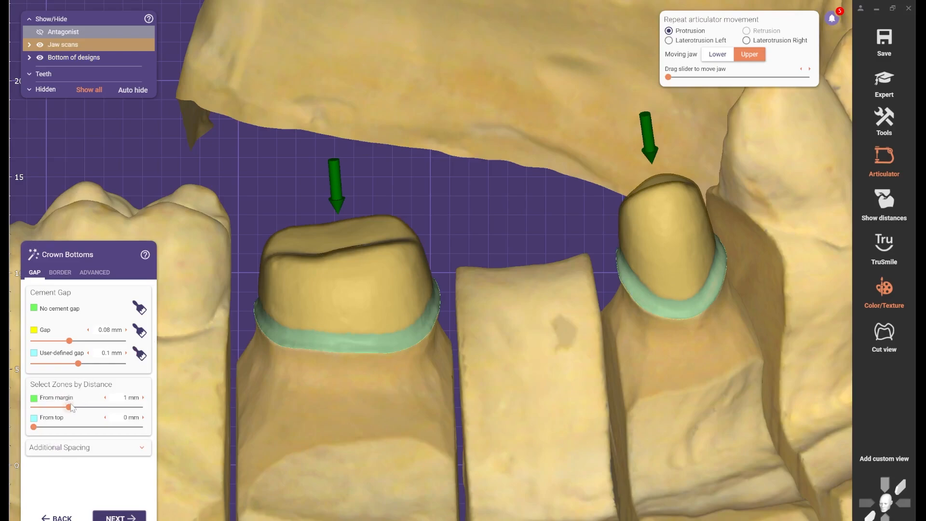
- Try no-cement-gap distances of 1.69 mm and 0.88 mm from the margin, then return the distance to 1 mm
left_click_drag(70, 408, 93, 408)
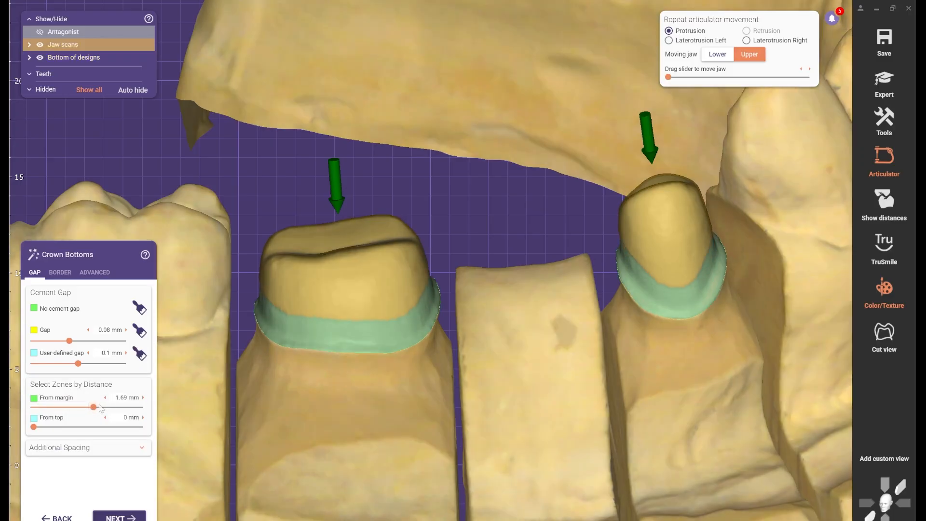
left_click_drag(93, 407, 34, 407)
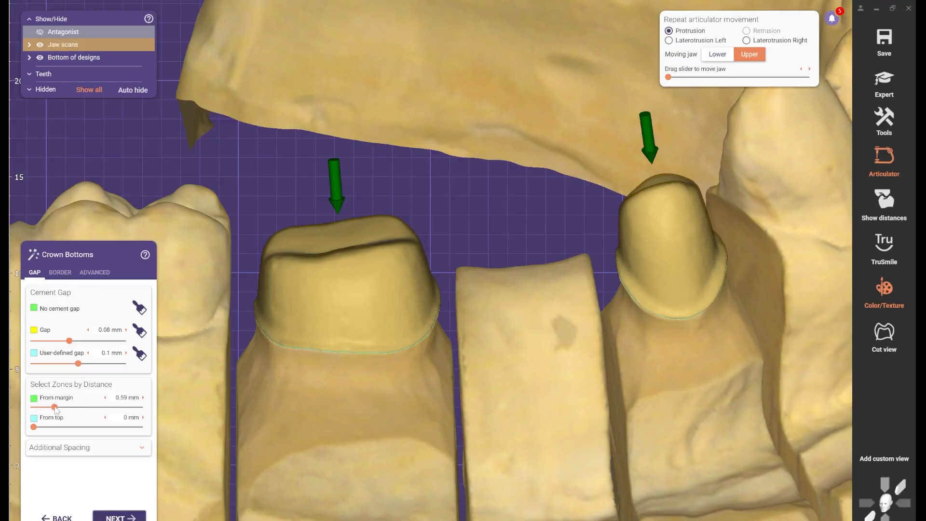
left_click_drag(63, 409, 71, 407)
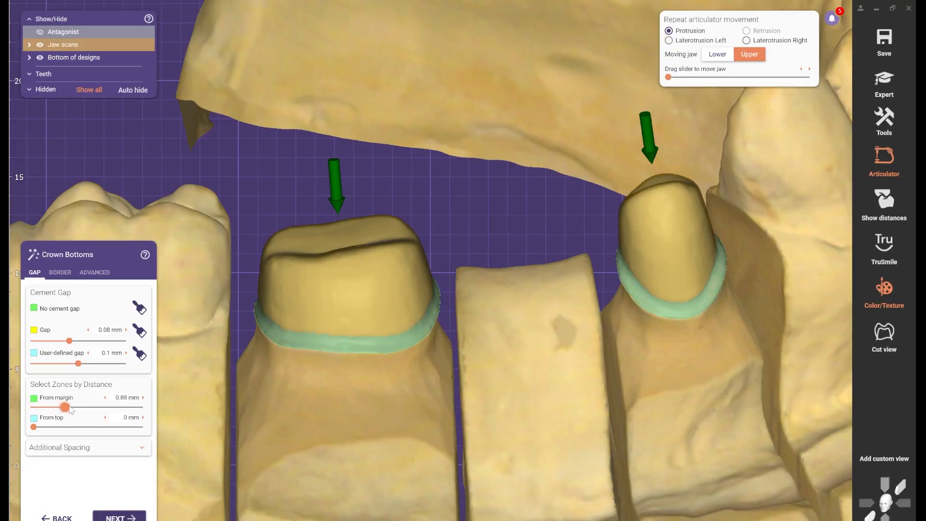
left_click_drag(71, 410, 75, 413)
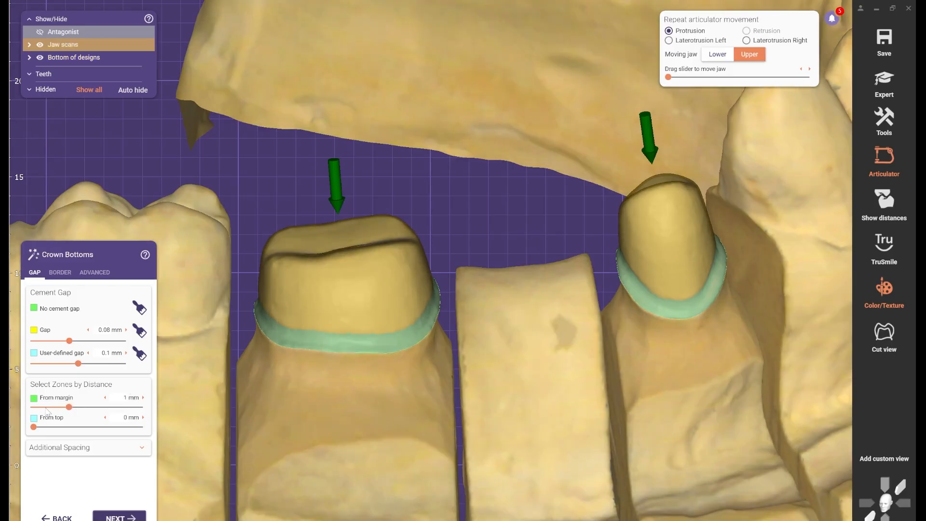
- Set the no-cement-gap zone's distance from the margin to 0.38 mm
left_click(47, 408)
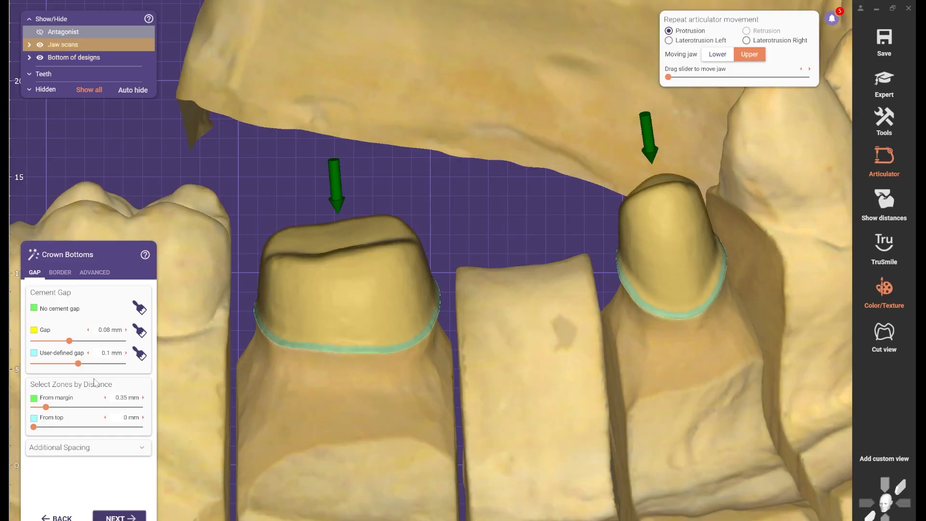
mouse_move(46, 408)
left_mouse_down()
mouse_move(14, 408)
mouse_move(60, 408)
mouse_move(47, 408)
left_mouse_up()
- Try linked axial and radial additional spacing values of -0.008 mm and 0.008 mm
left_click(91, 448)
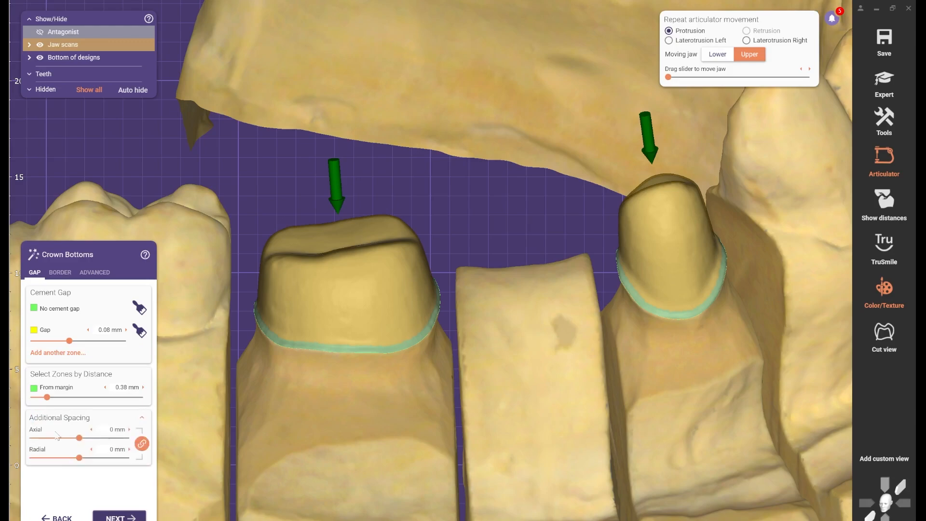
scroll(62, 427, "up", 1)
left_click_drag(80, 458, 78, 458)
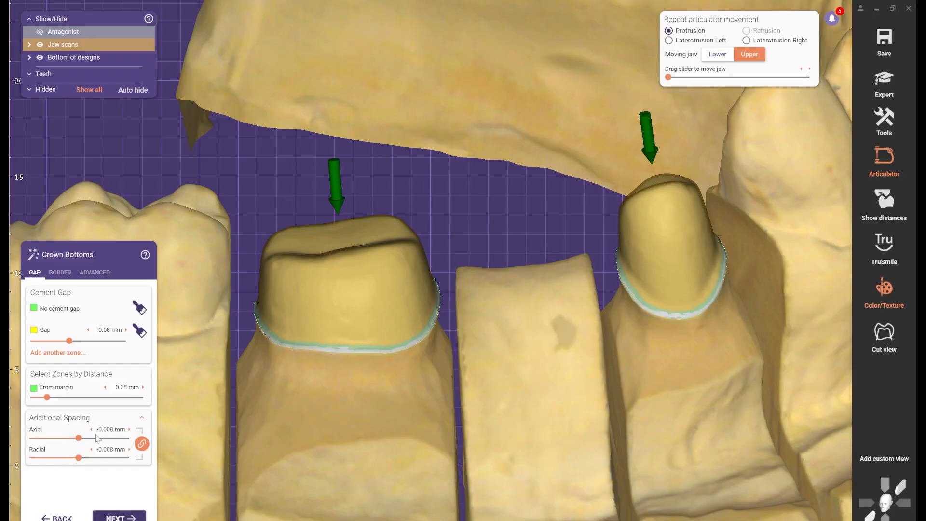
left_click_drag(83, 441, 84, 441)
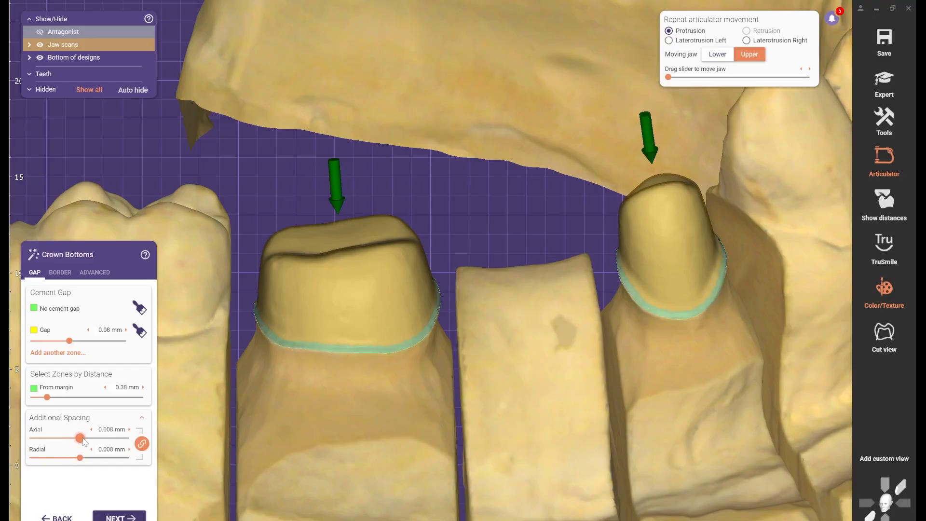
- Try an unlinked radial additional spacing of -0.205 mm, then relink the axial and radial spacing at 0 mm
left_click(142, 443)
left_click(62, 458)
left_click_drag(62, 458, 60, 458)
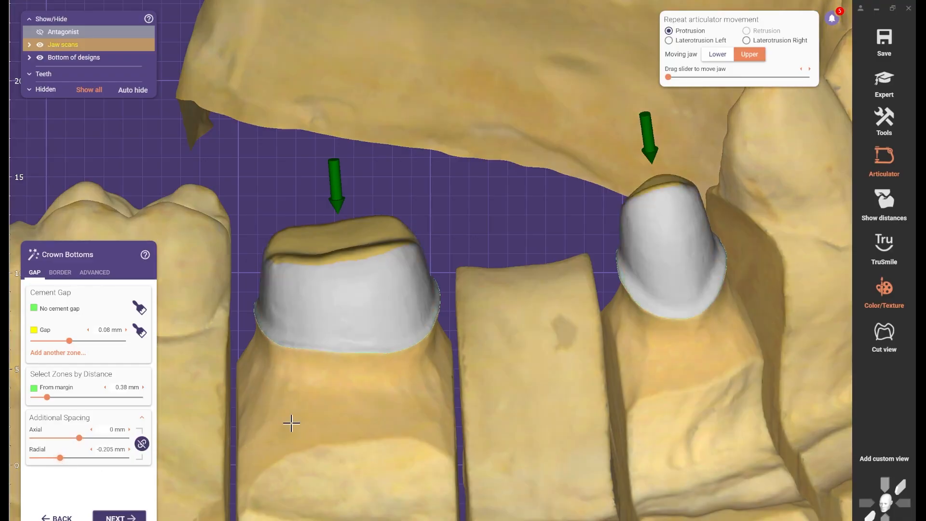
scroll(308, 417, "down", 3)
right_click_drag(314, 415, 315, 409)
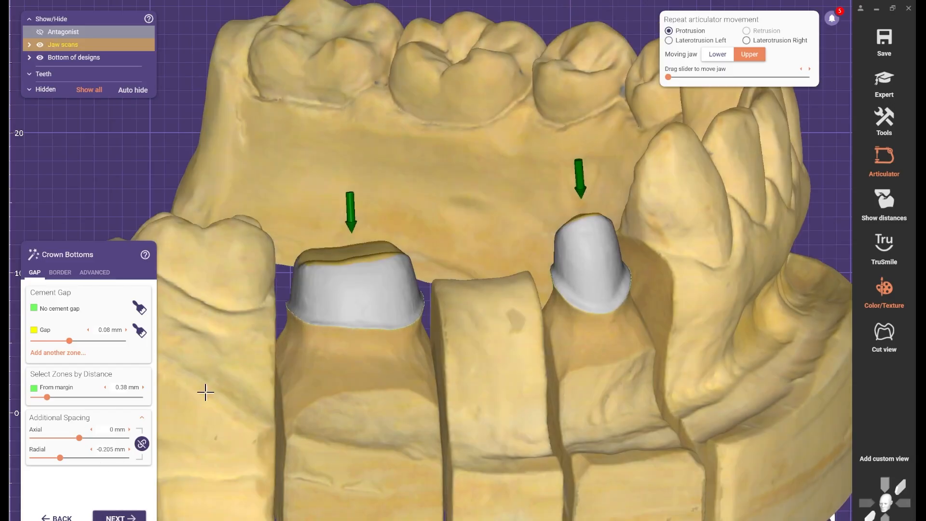
scroll(247, 324, "down", 3)
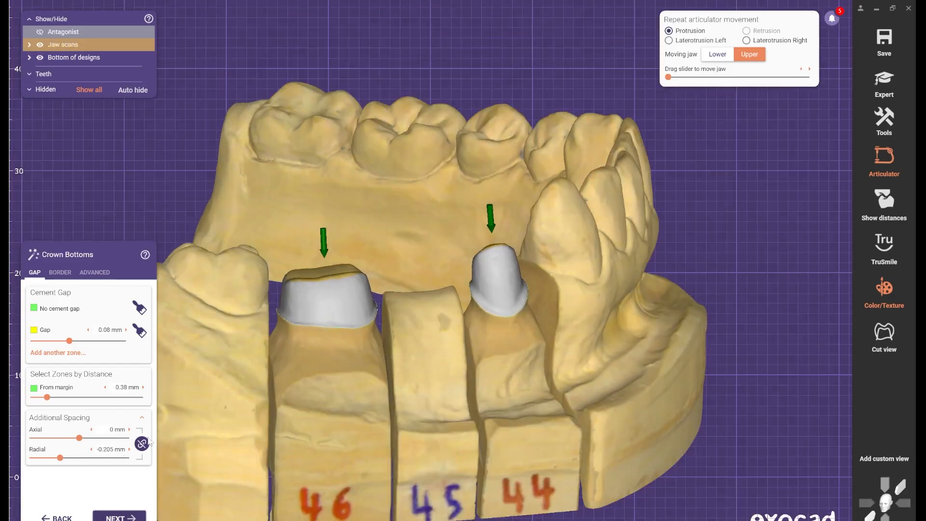
left_click(142, 443)
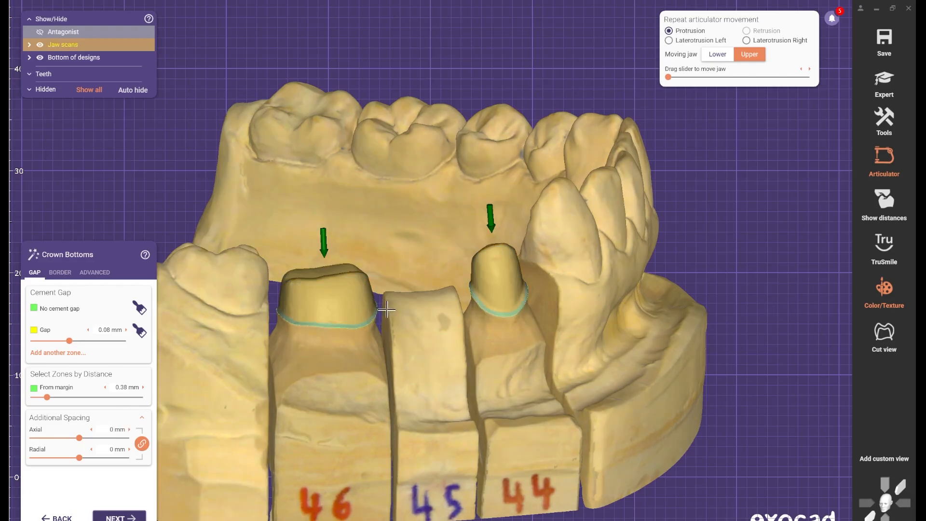
right_click(422, 365)
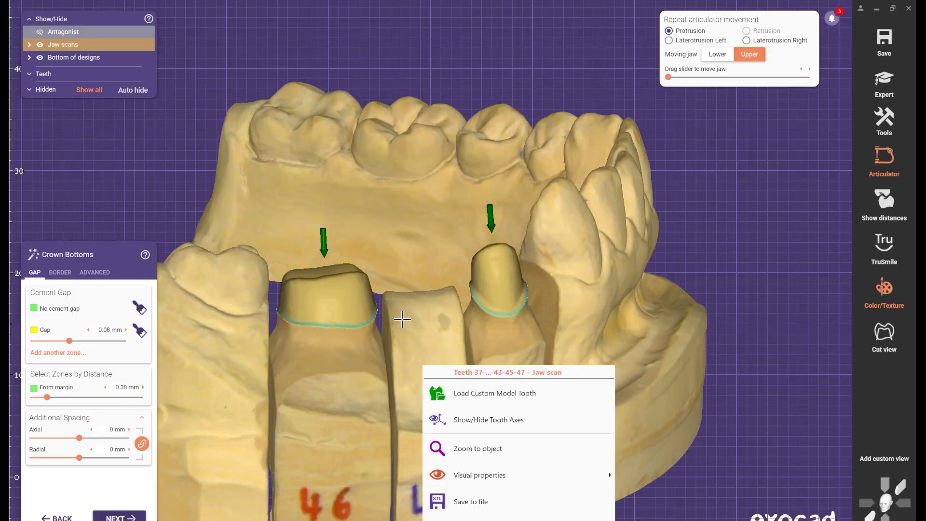
left_click(422, 336)
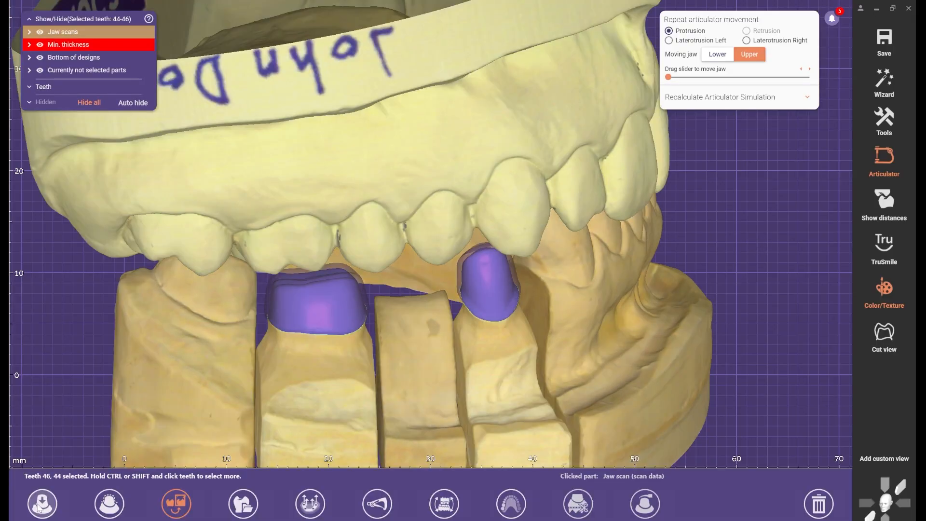
- Enable a unique insertion direction for the bridge 44-46 in the Insertion Direction settings
scroll(394, 363, "down", 2)
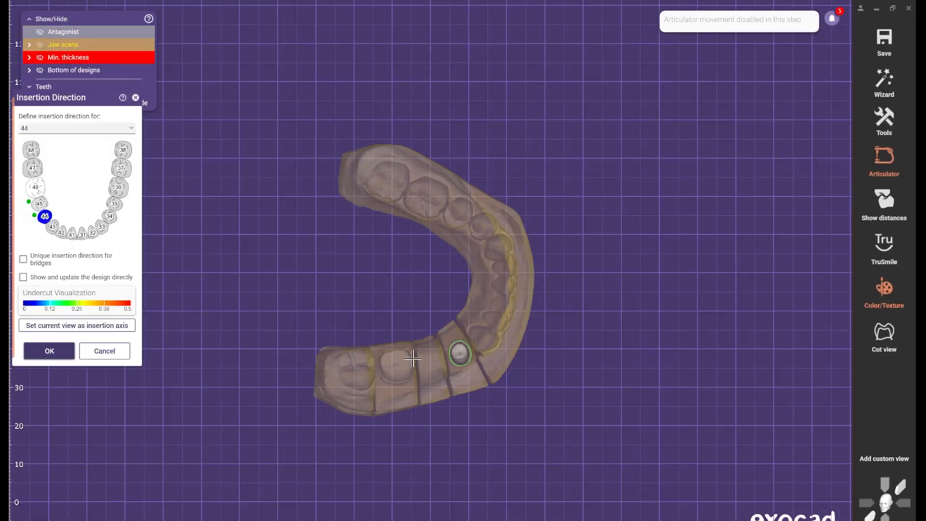
scroll(418, 355, "up", 4)
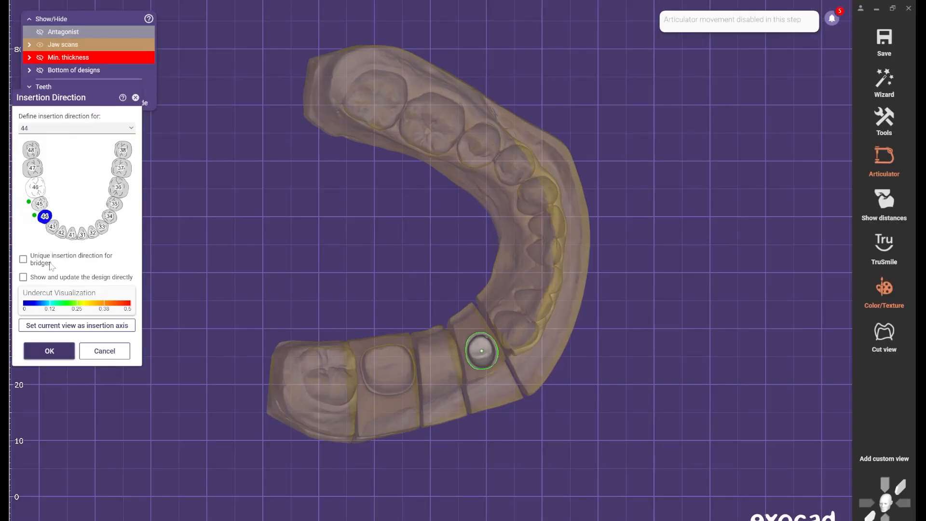
left_click(100, 258)
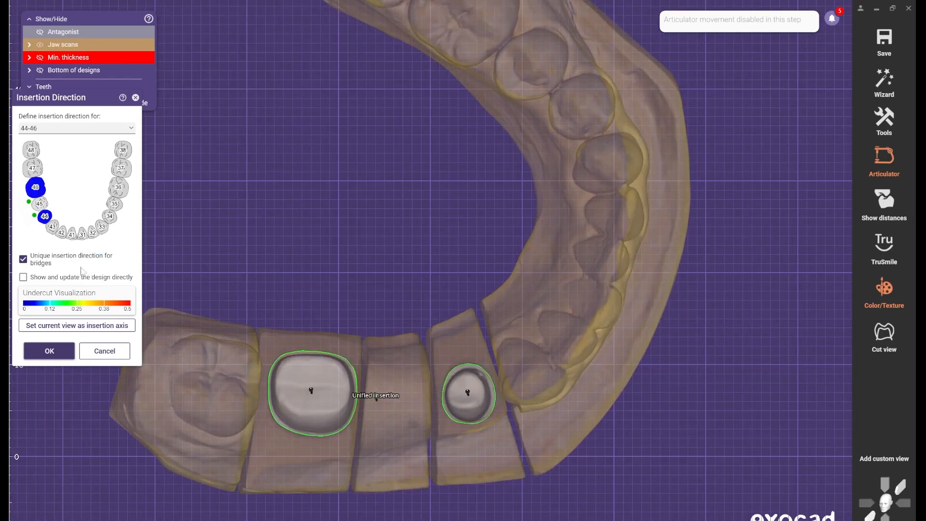
scroll(412, 385, "up", 3)
right_click_drag(427, 363, 427, 366)
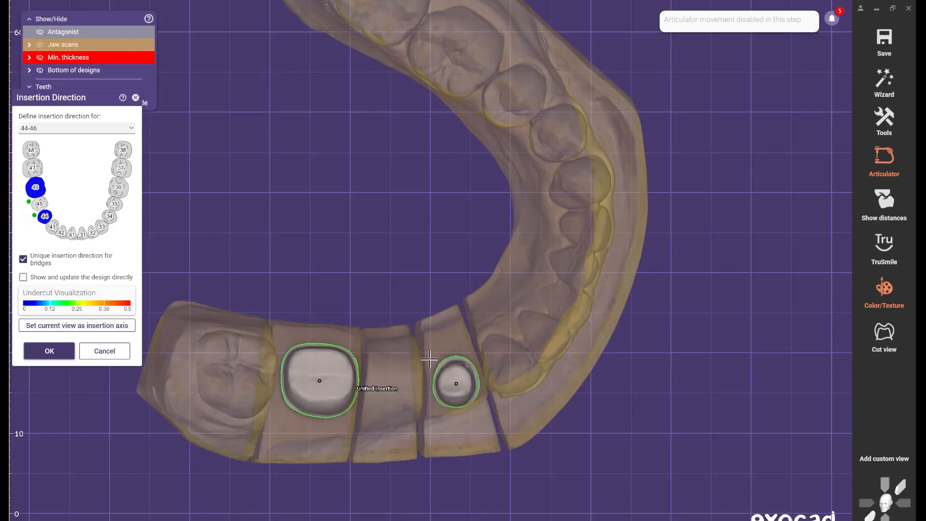
- Orient the view to look down onto preparations 44 and 46 and set it as the bridge's insertion axis
right_click_drag(413, 377, 420, 348)
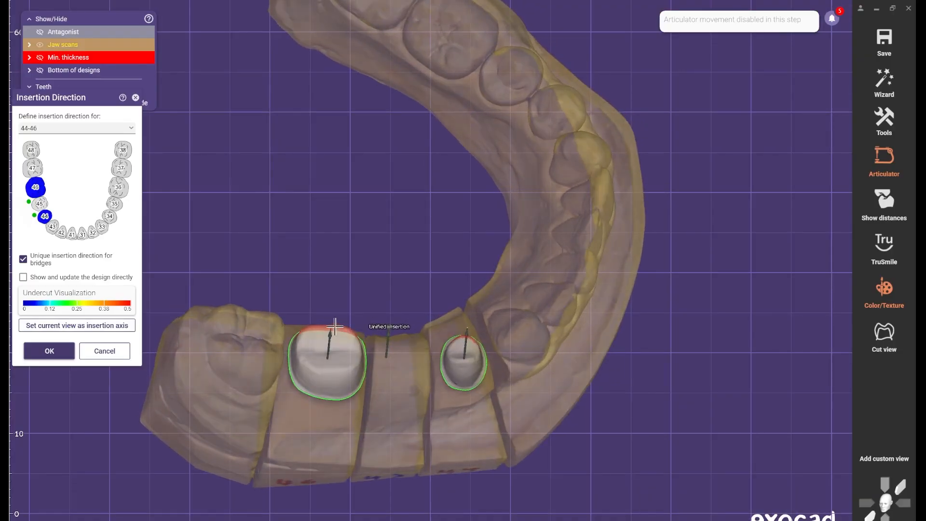
scroll(313, 333, "up", 3)
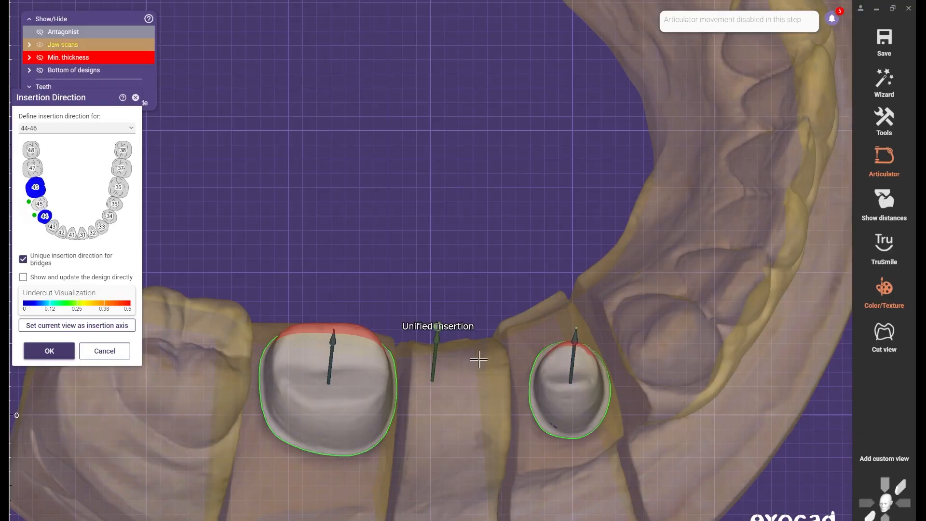
right_click_drag(442, 329, 508, 319)
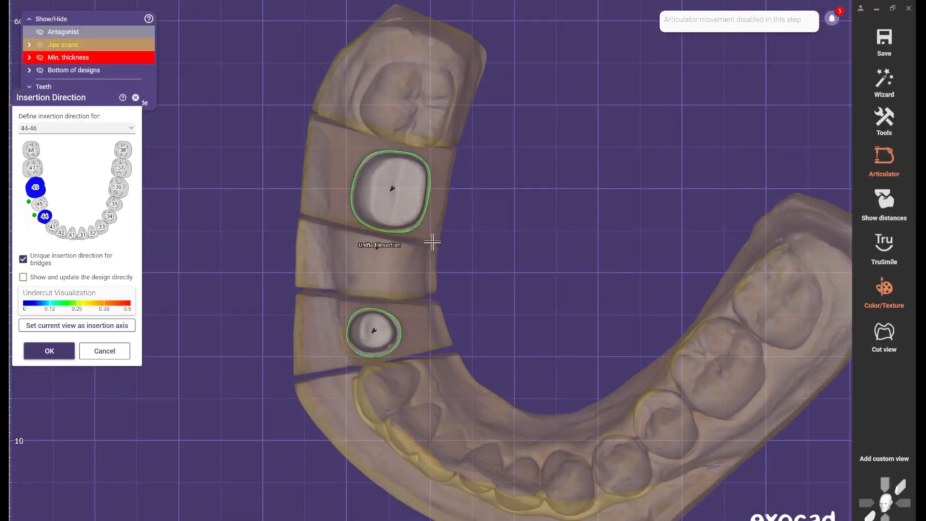
scroll(421, 243, "up", 2)
right_click_drag(405, 277, 408, 282)
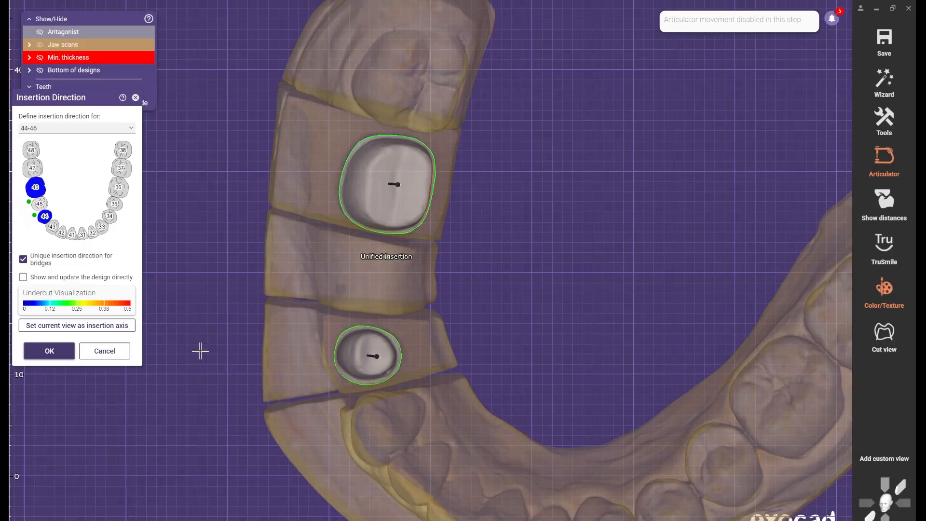
scroll(309, 319, "down", 2)
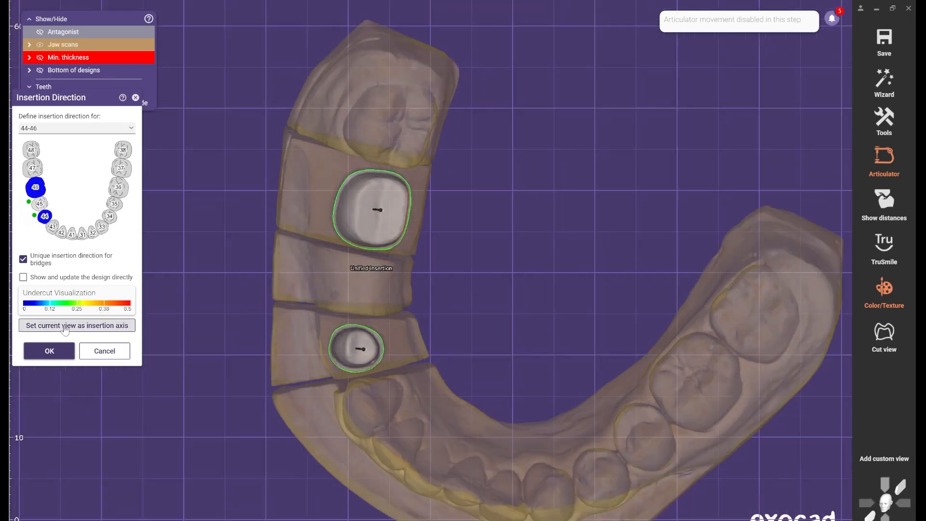
left_click(71, 330)
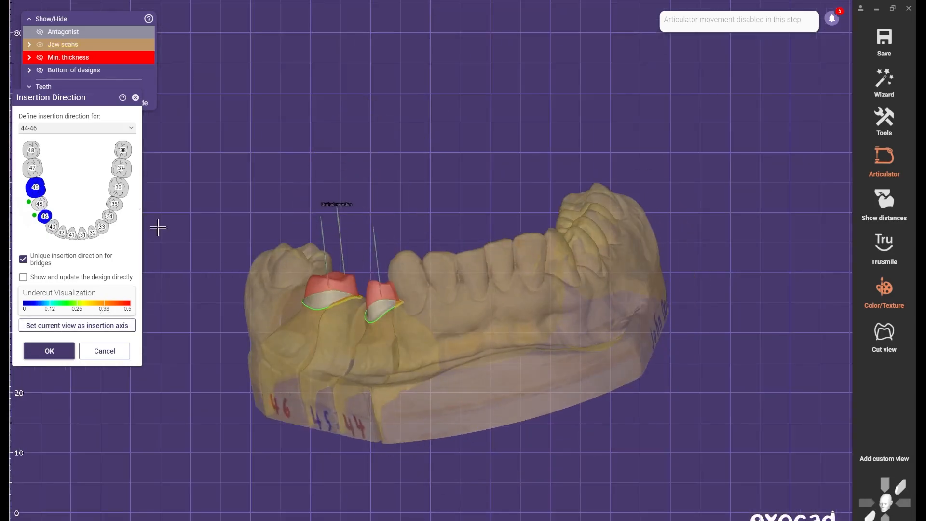
- Try separate insertion directions for teeth 44 and 46 by disabling the bridge's unique insertion direction, then re-enable it
left_click(130, 127)
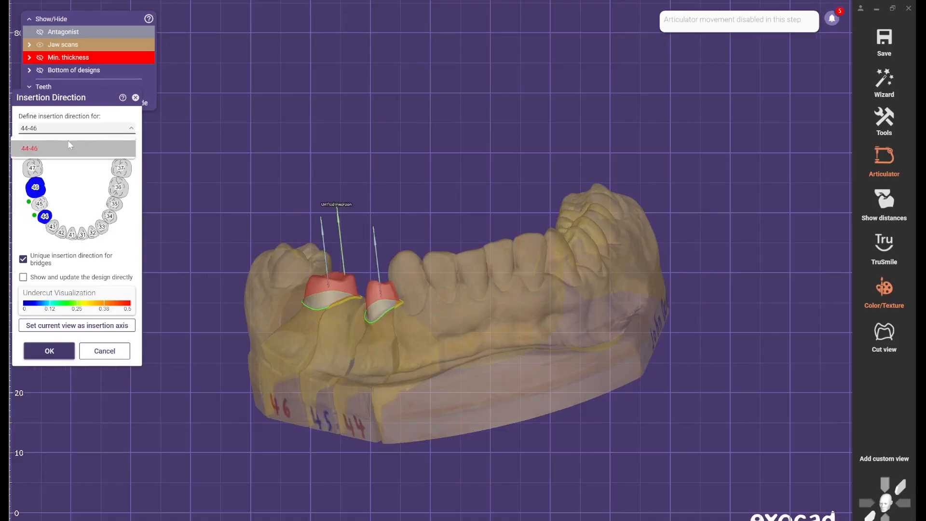
left_click(23, 260)
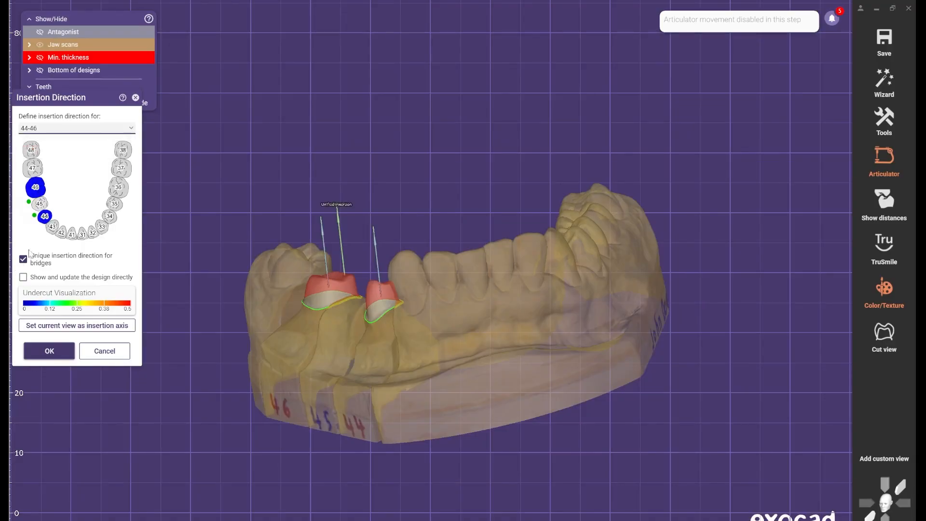
left_click(69, 131)
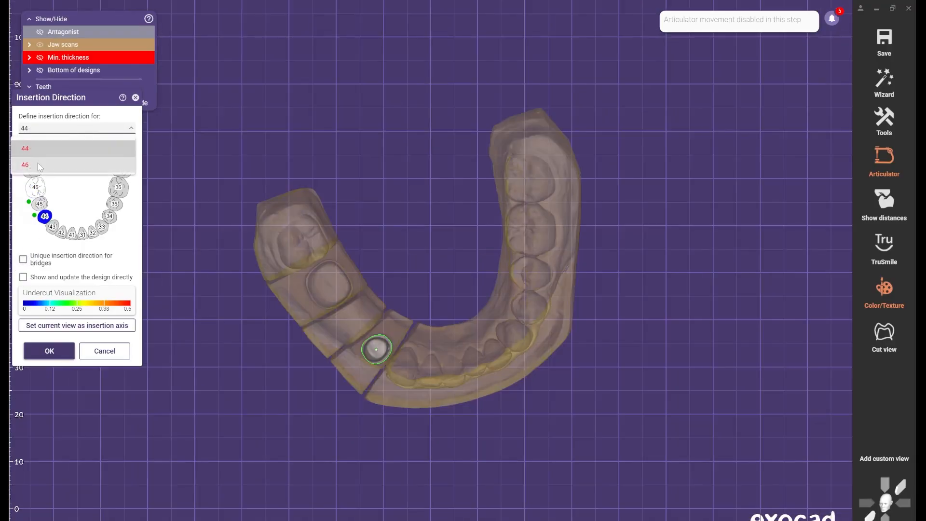
left_click(30, 263)
left_click(30, 263)
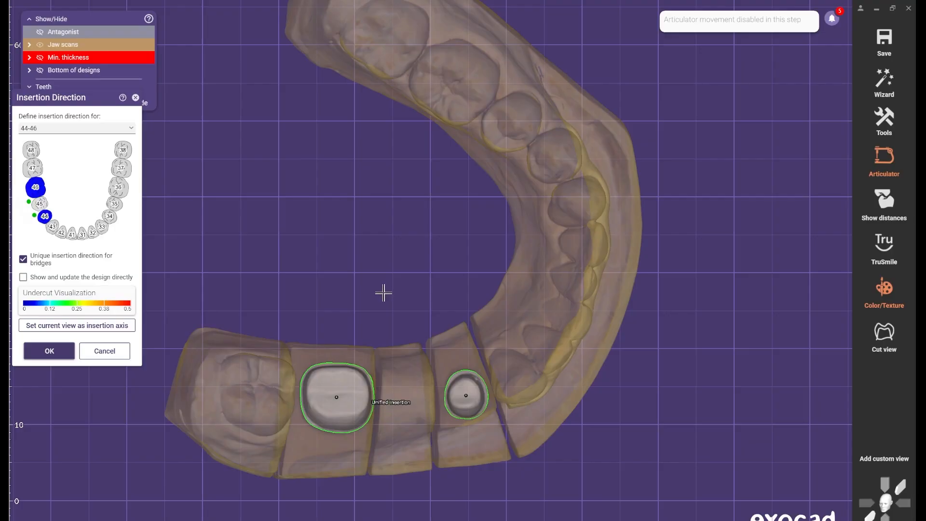
left_click(130, 128)
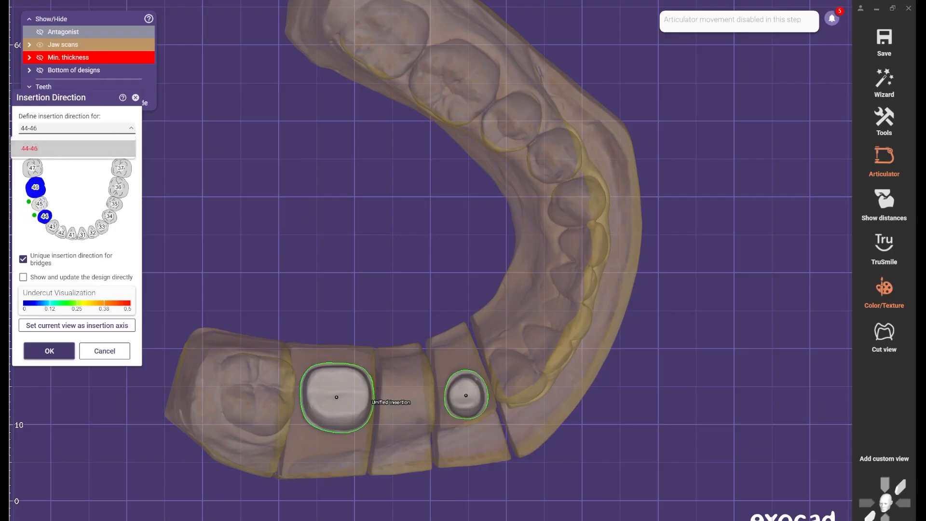
left_click(47, 222)
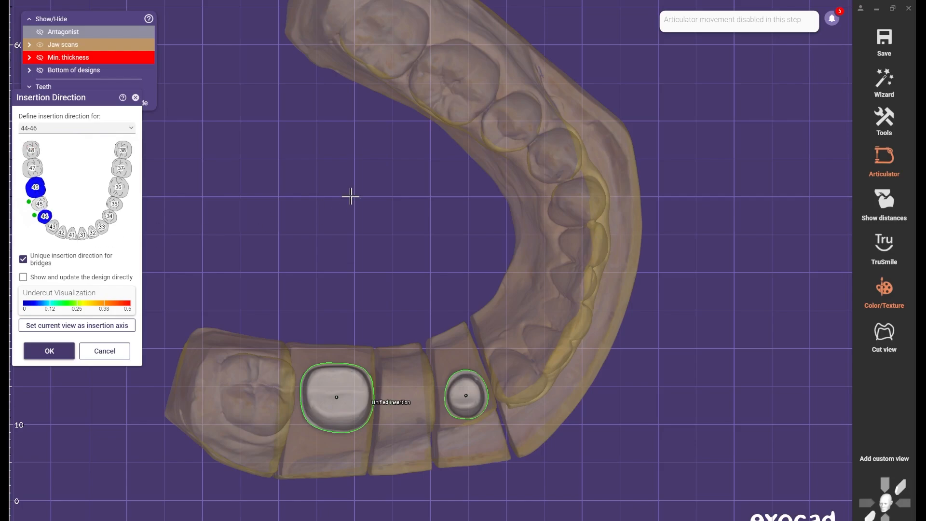
scroll(456, 211, "down", 3)
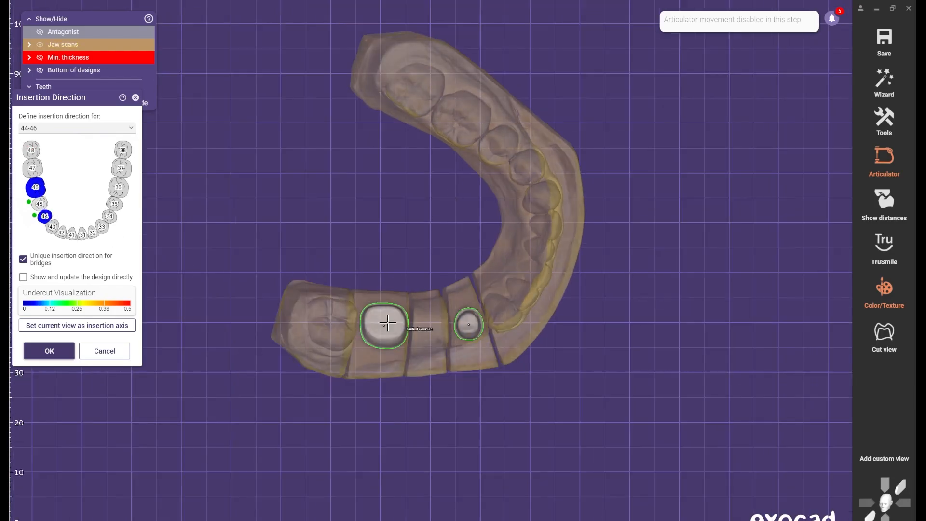
mouse_move(383, 323)
right_mouse_down()
mouse_move(379, 273)
mouse_move(389, 331)
right_mouse_up()
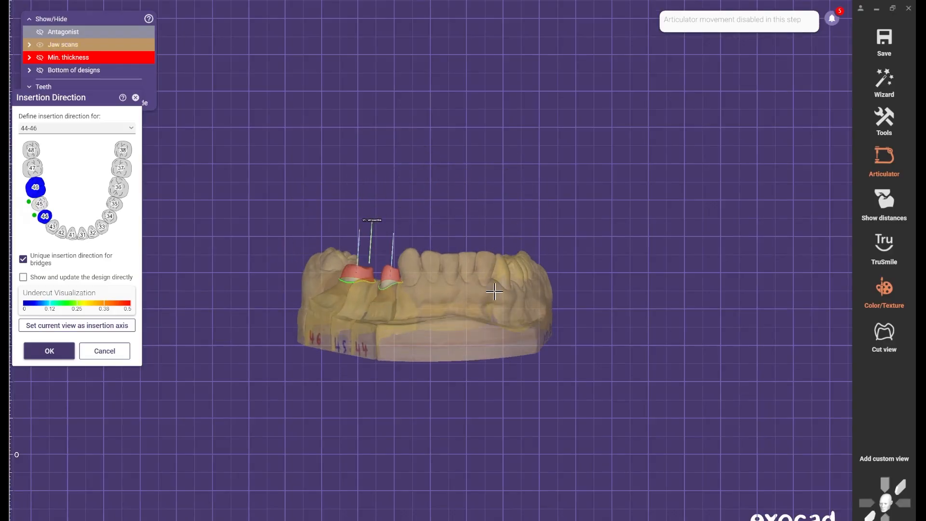